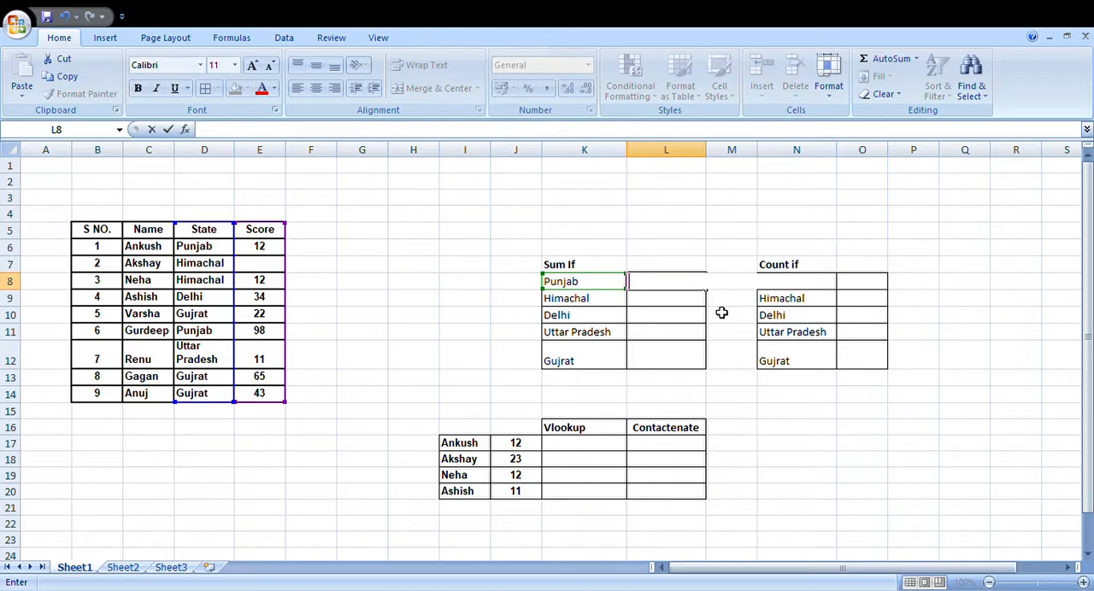
# Step: Start a VLOOKUP formula in cell K17 of the Vlookup column
pyautogui.click(590, 449)
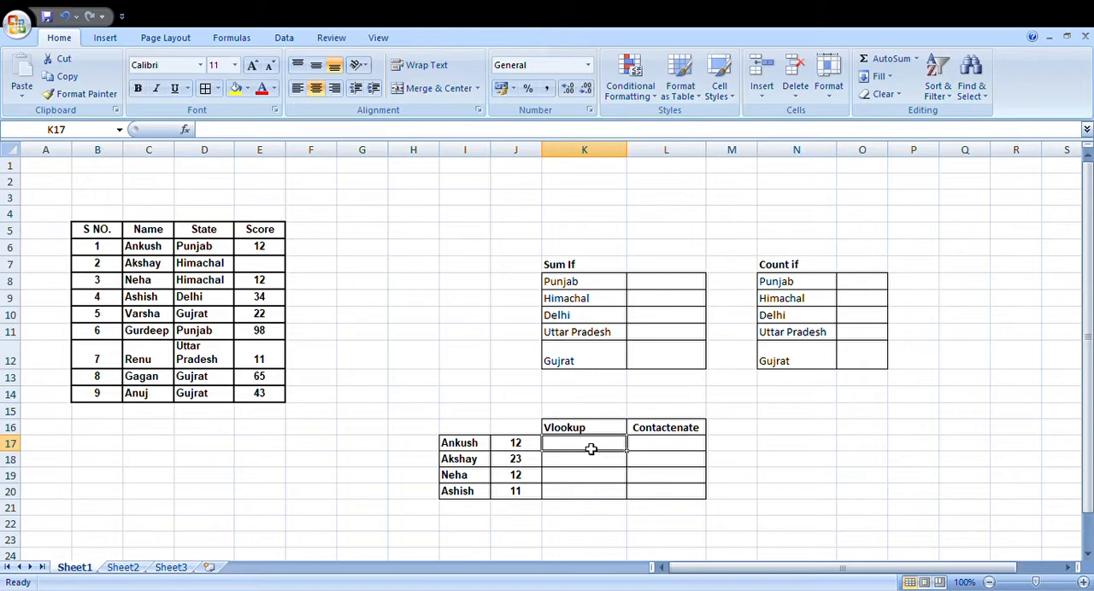
pyautogui.write('=')
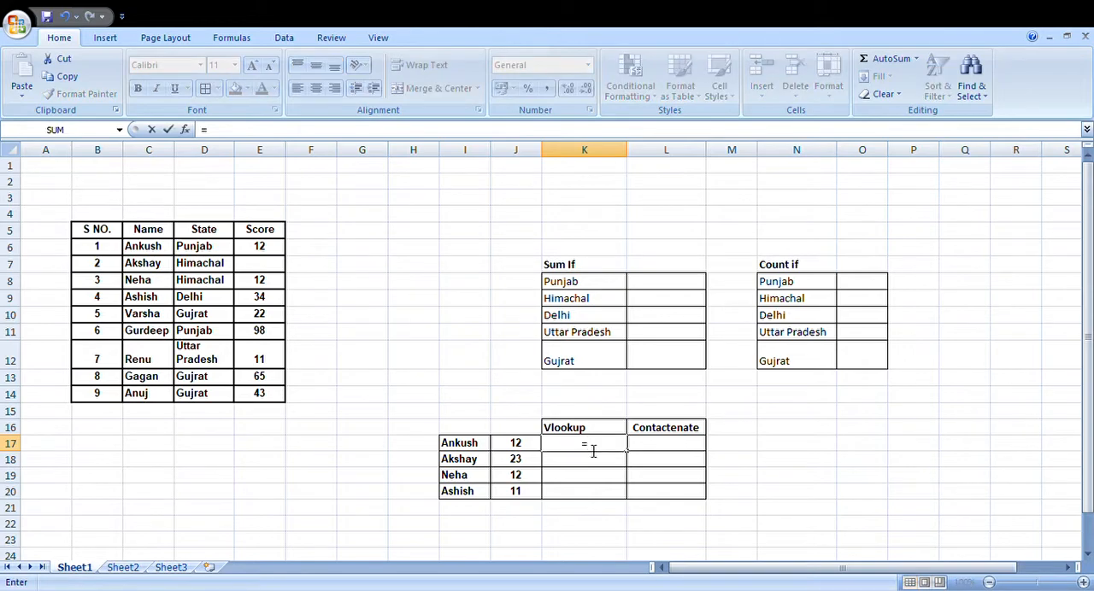
pyautogui.write('vlookup')
pyautogui.press('Tab')
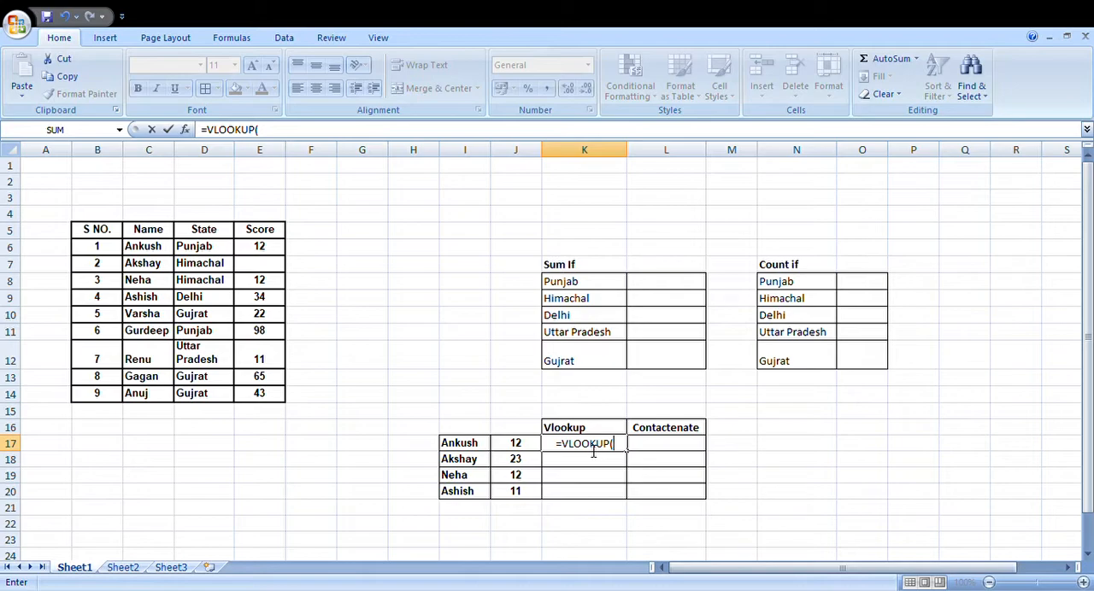
pyautogui.click(487, 449)
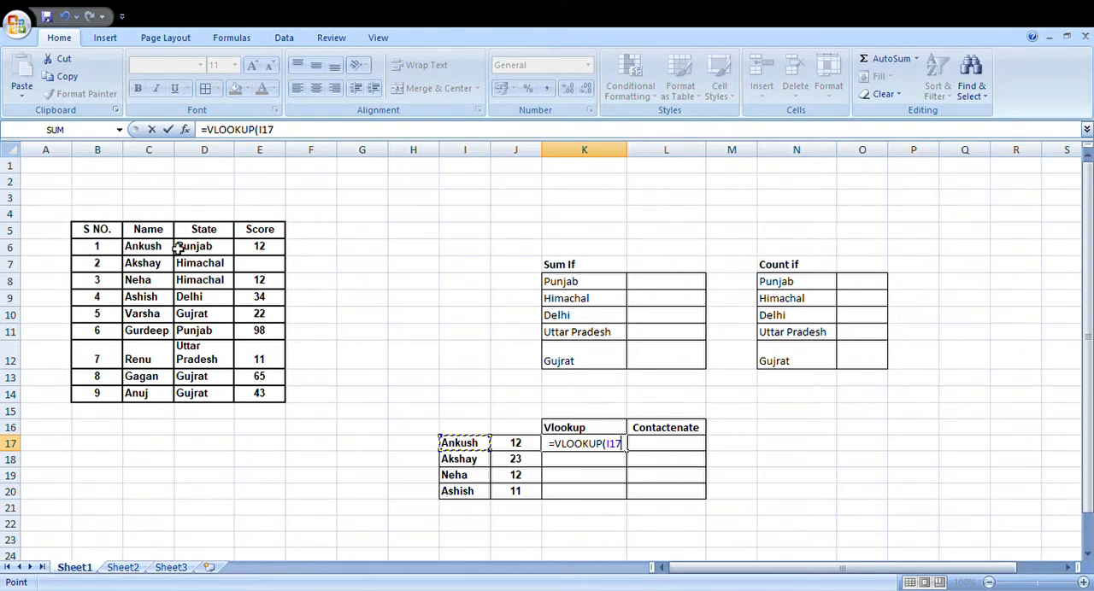
pyautogui.moveTo(150, 230); pyautogui.dragTo(285, 399)
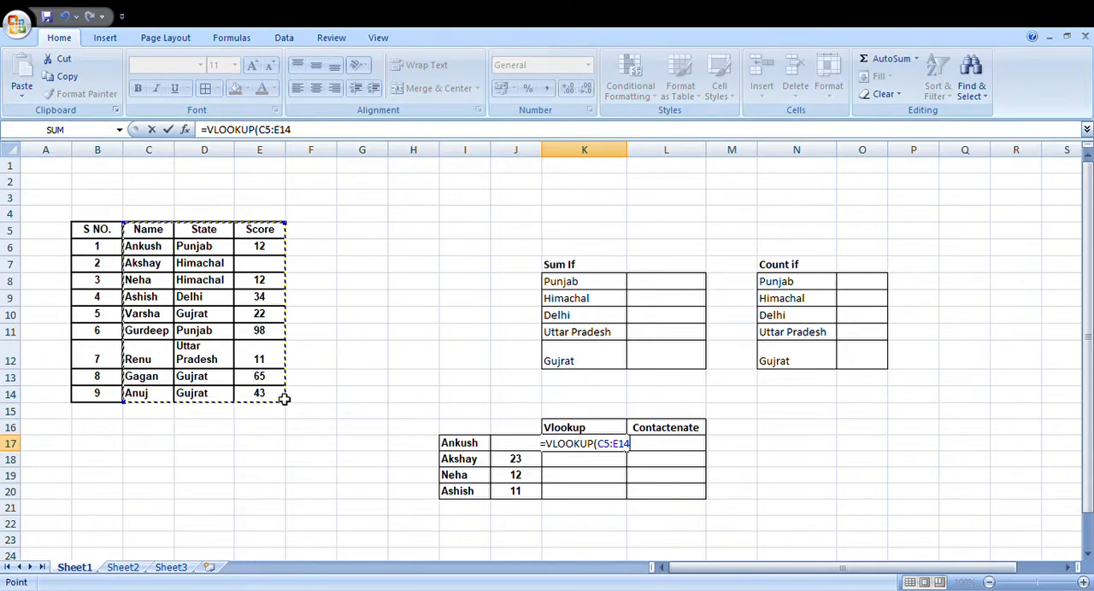
pyautogui.write(',')
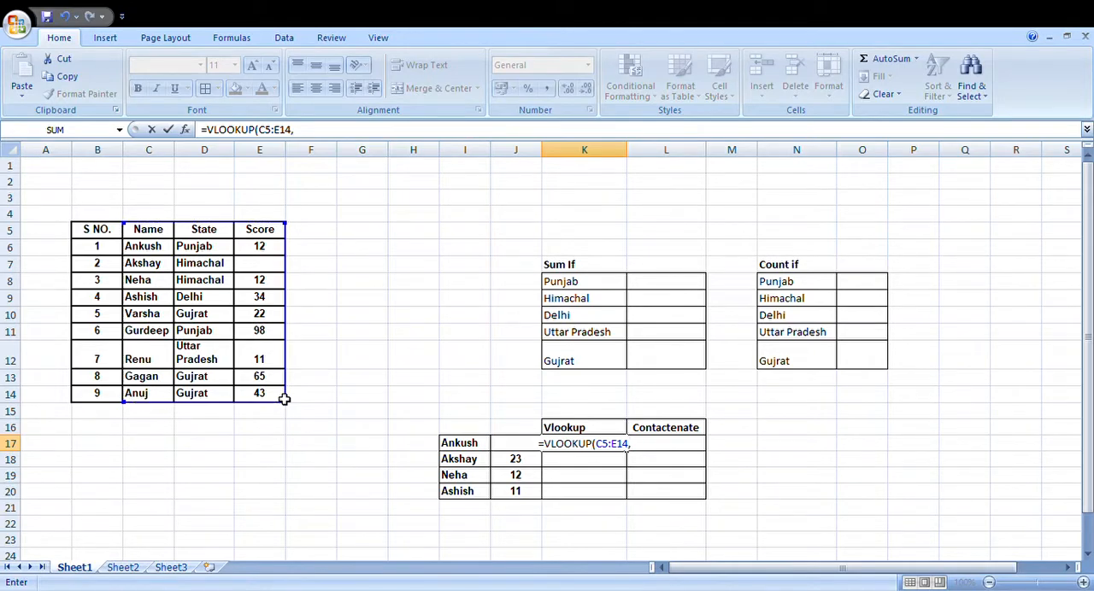
pyautogui.press('BackSpace')
pyautogui.press('BackSpace')
pyautogui.press('BackSpace')
pyautogui.press('BackSpace')
pyautogui.press('BackSpace')
pyautogui.press('BackSpace')
pyautogui.press('BackSpace')
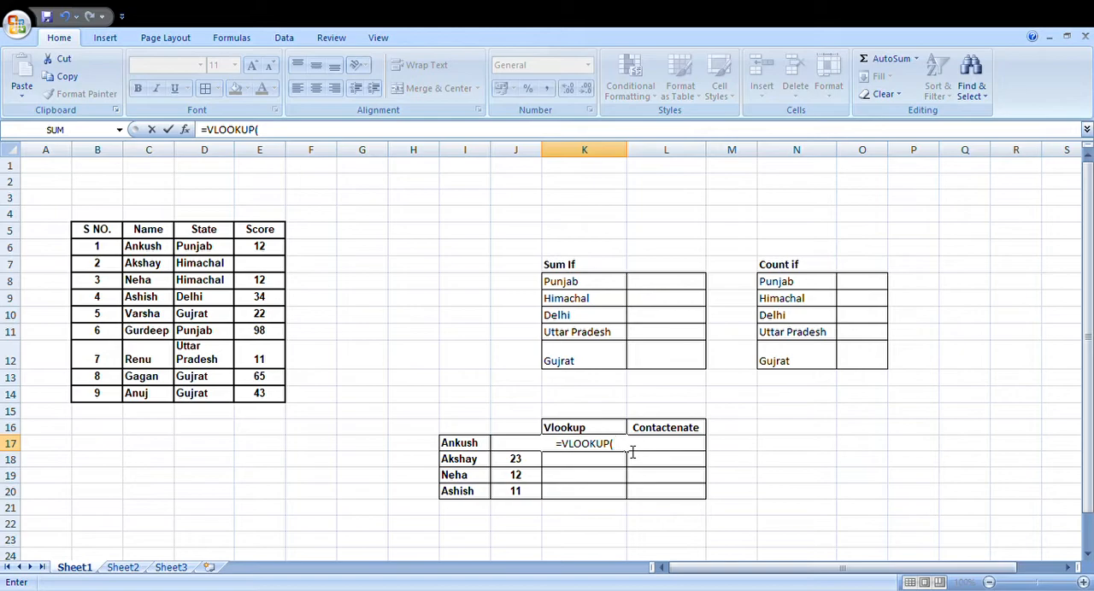
# Step: Complete the formula as =VLOOKUP(I17,C5:E14,3,0) and fill it from K17 down to K20
pyautogui.click(471, 446)
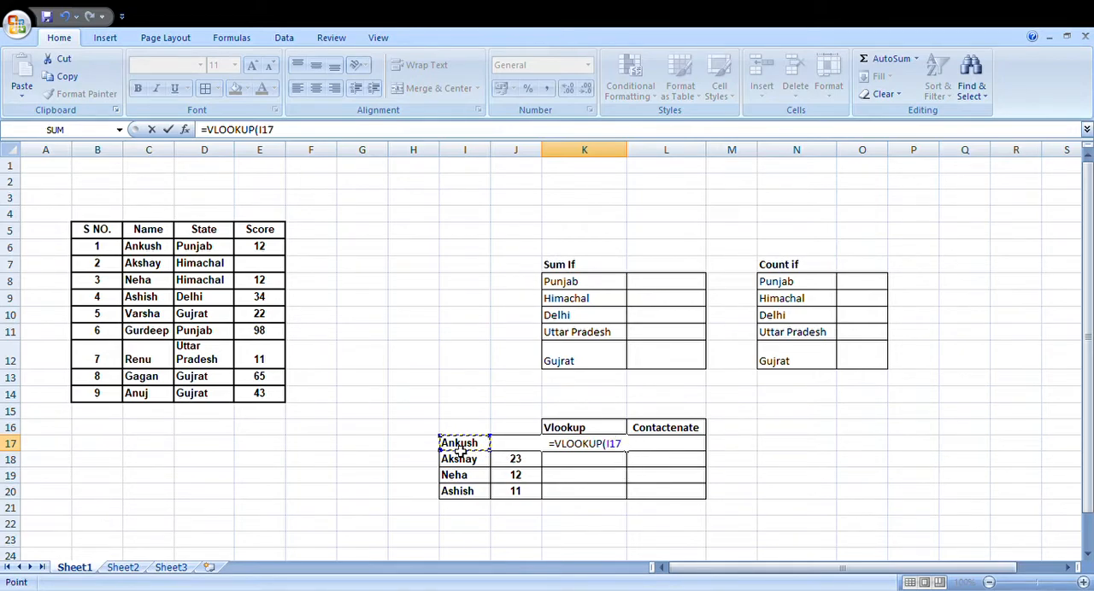
pyautogui.write(',')
pyautogui.moveTo(158, 231); pyautogui.dragTo(286, 398)
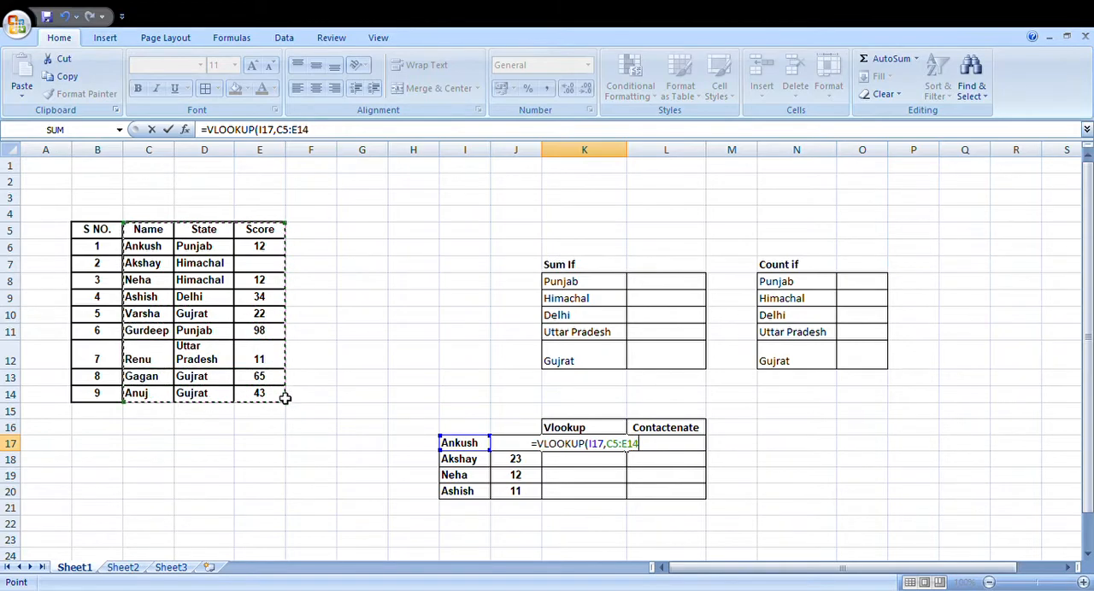
pyautogui.write(',')
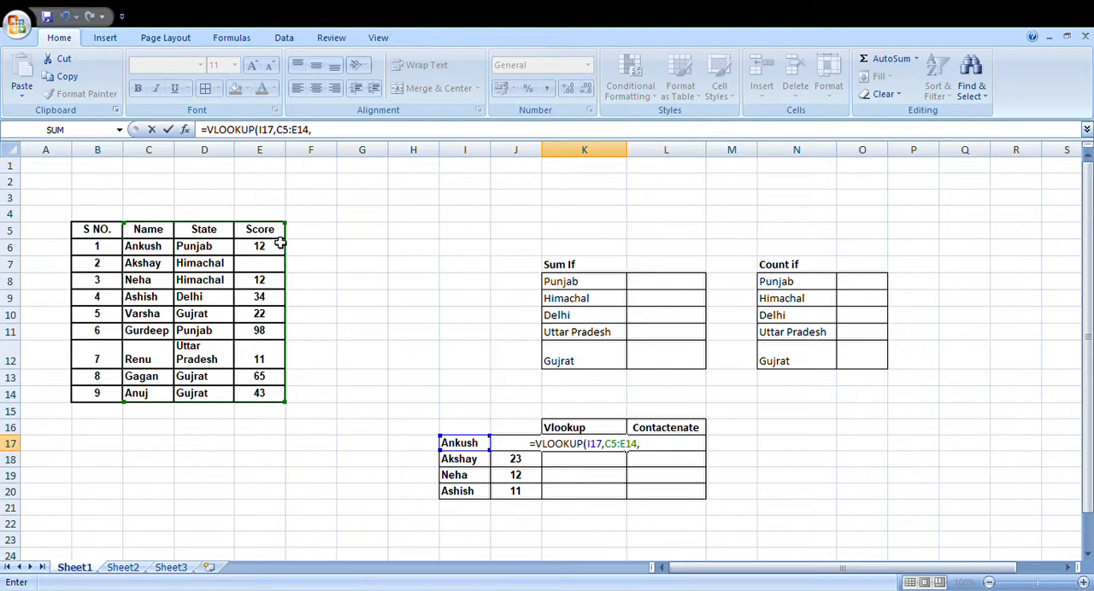
pyautogui.write('3,')
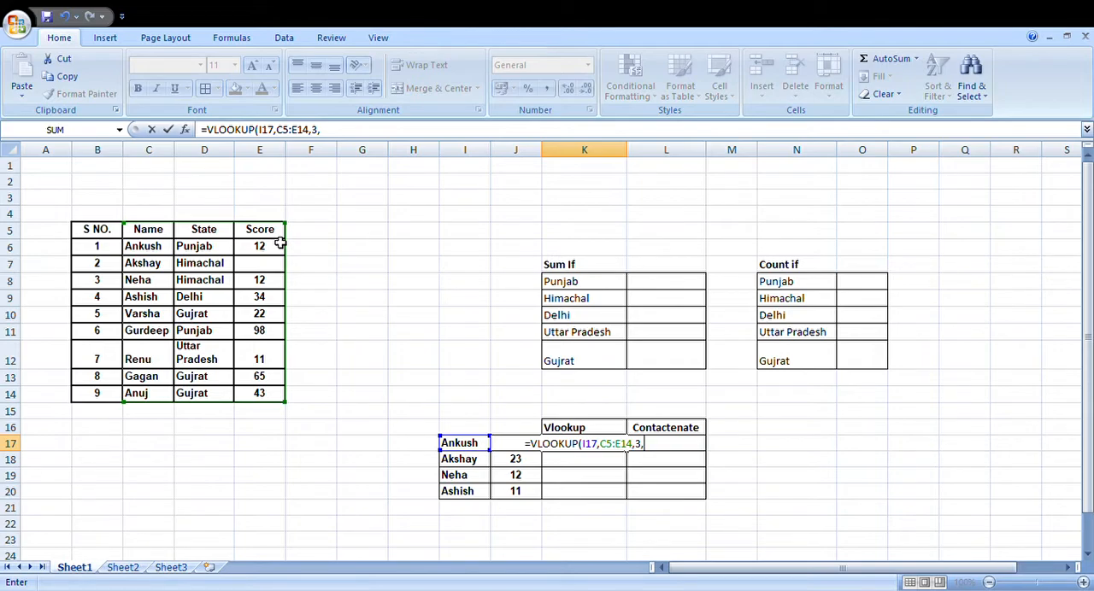
pyautogui.write('0)')
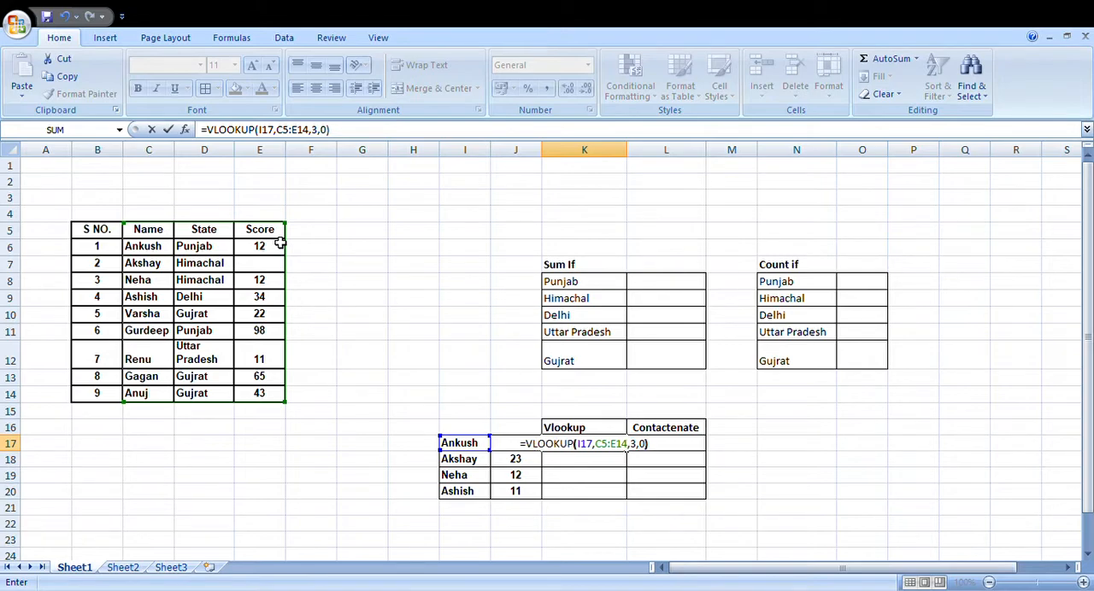
pyautogui.press('Return')
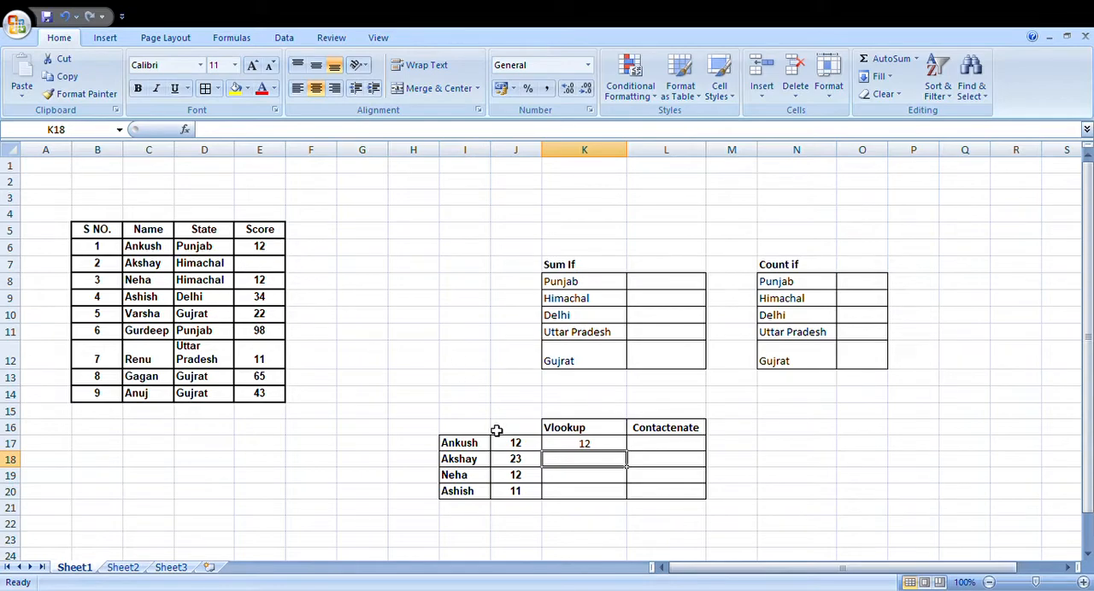
pyautogui.click(588, 445)
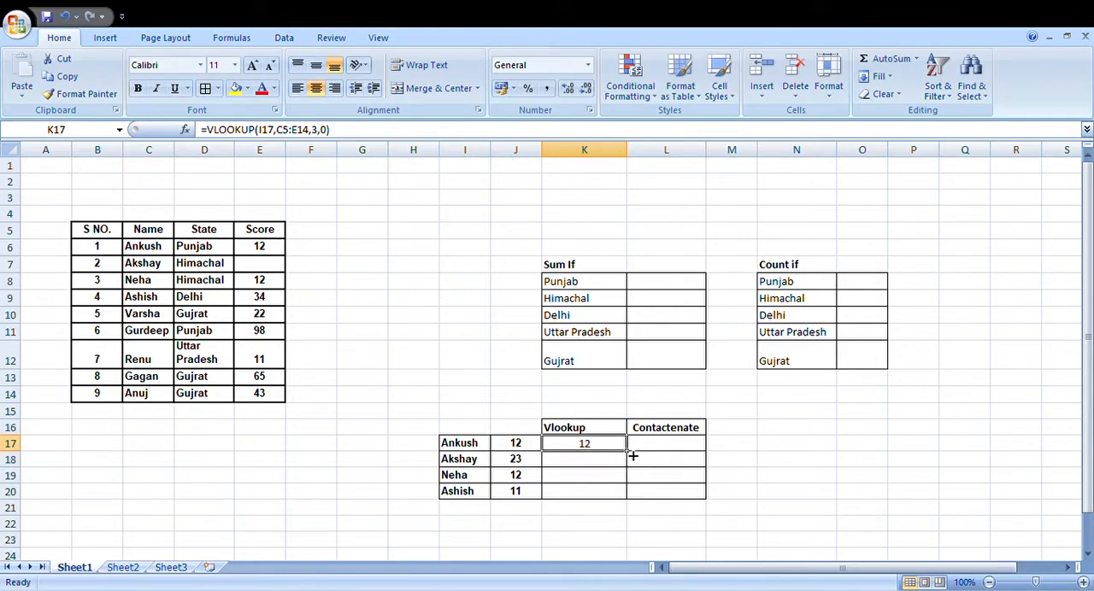
pyautogui.moveTo(633, 456); pyautogui.dragTo(633, 504)
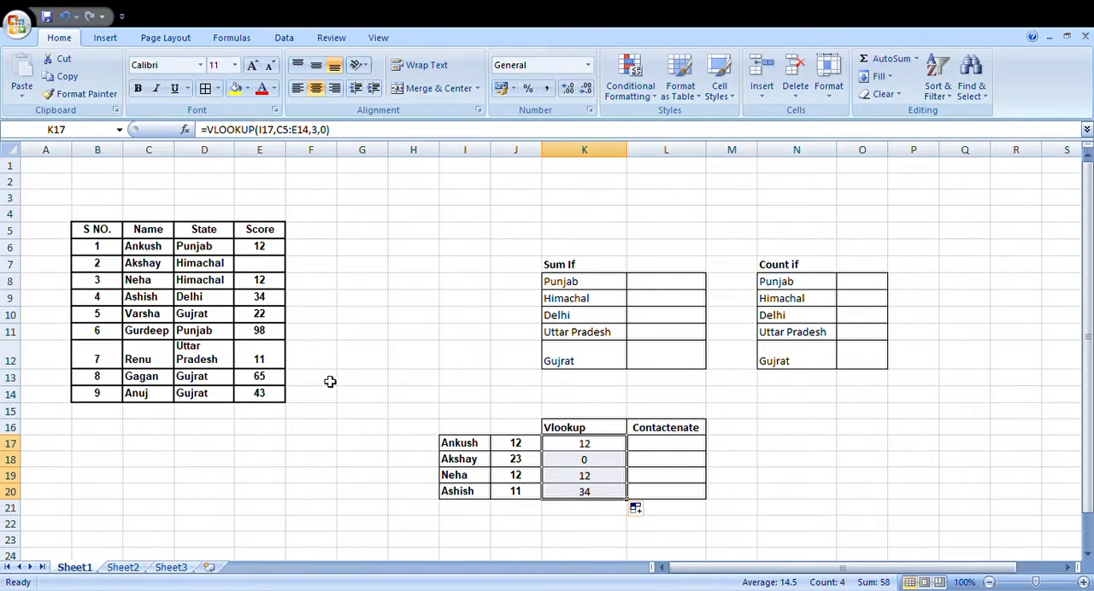
# Step: Join name and number in L17 with the formula =I17&J17 and fill it down to L20
pyautogui.click(677, 450)
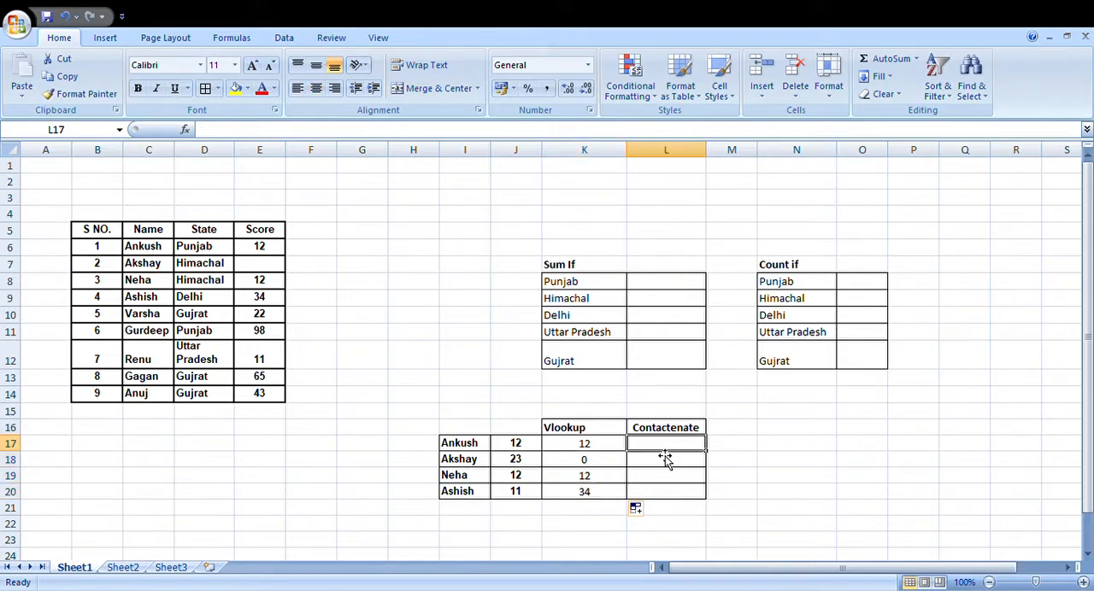
pyautogui.doubleClick(655, 447)
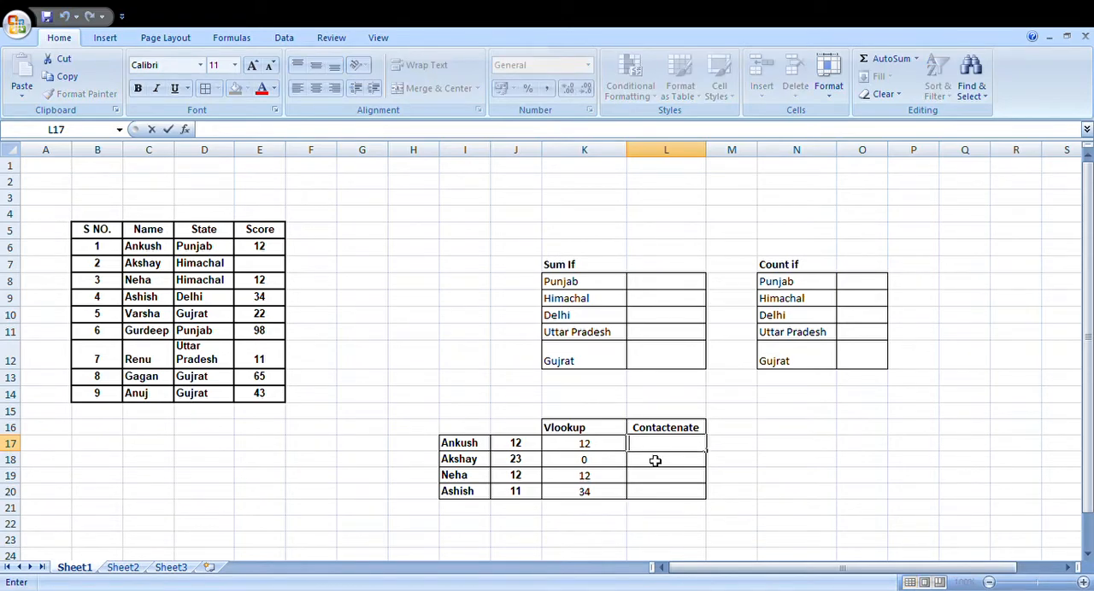
pyautogui.write('=')
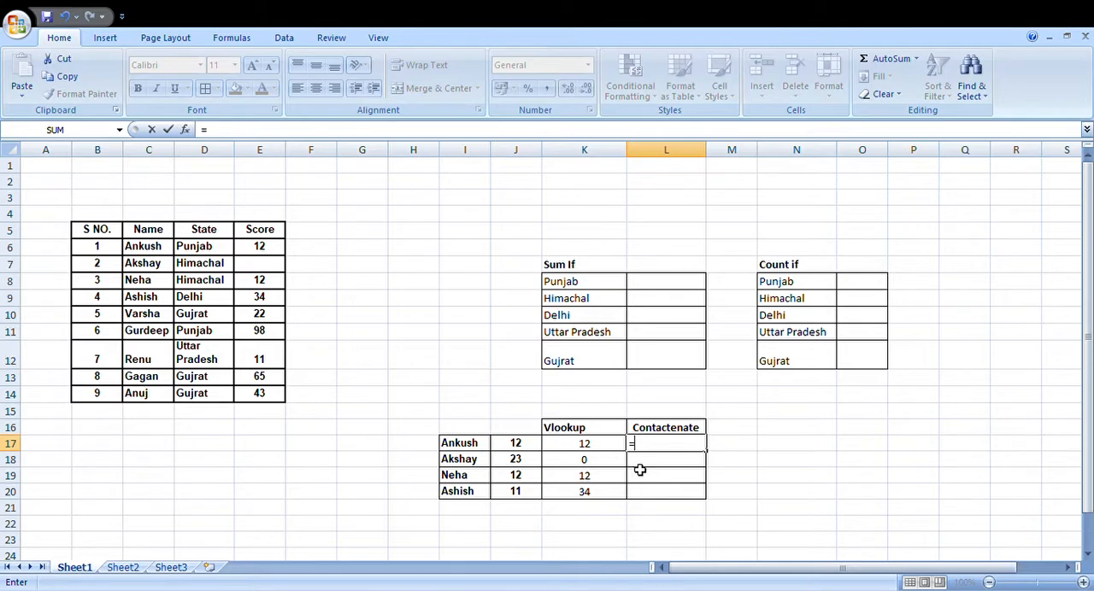
pyautogui.click(466, 446)
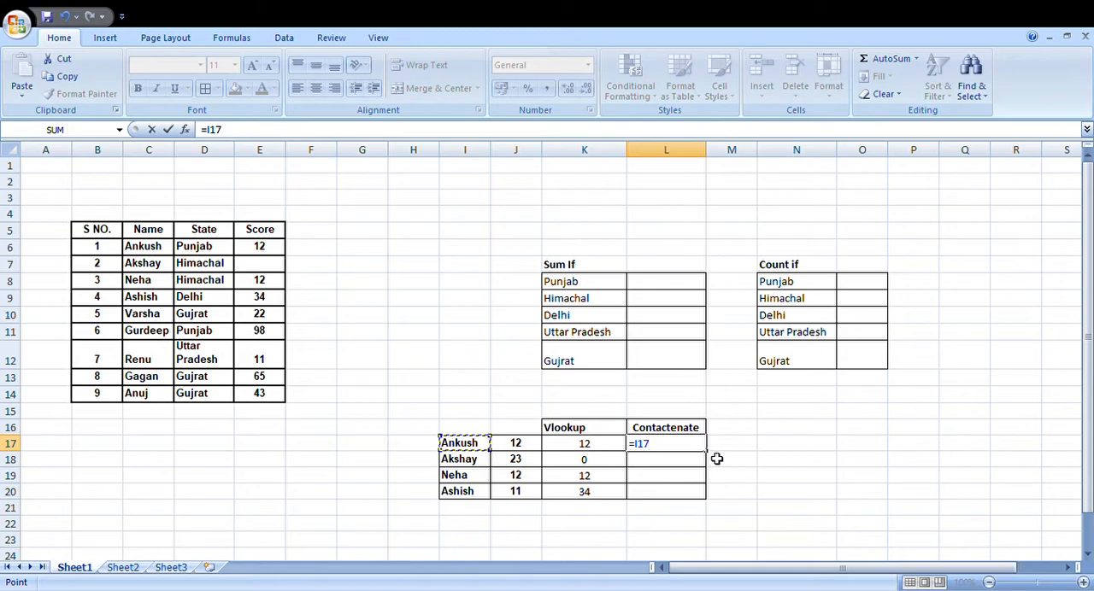
pyautogui.write('&')
pyautogui.click(534, 450)
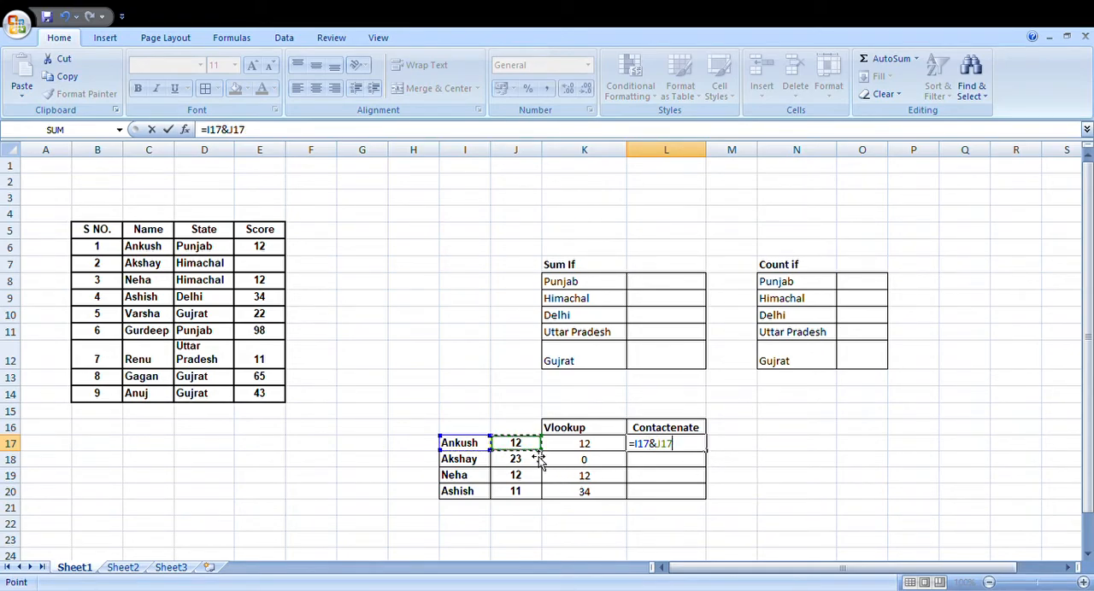
pyautogui.press('Return')
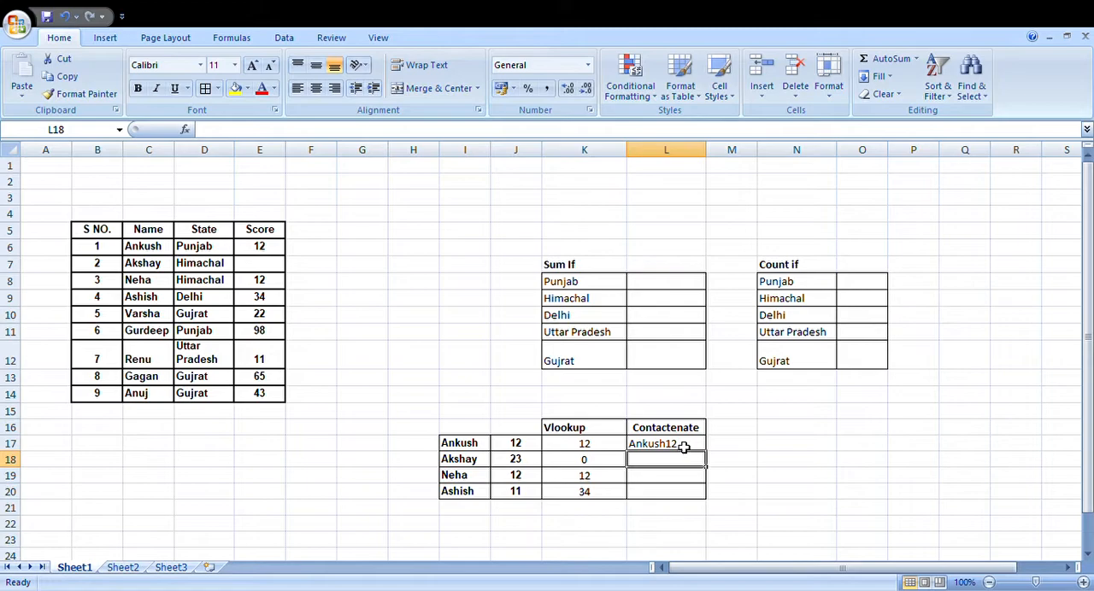
pyautogui.click(688, 445)
pyautogui.moveTo(707, 452); pyautogui.dragTo(714, 504)
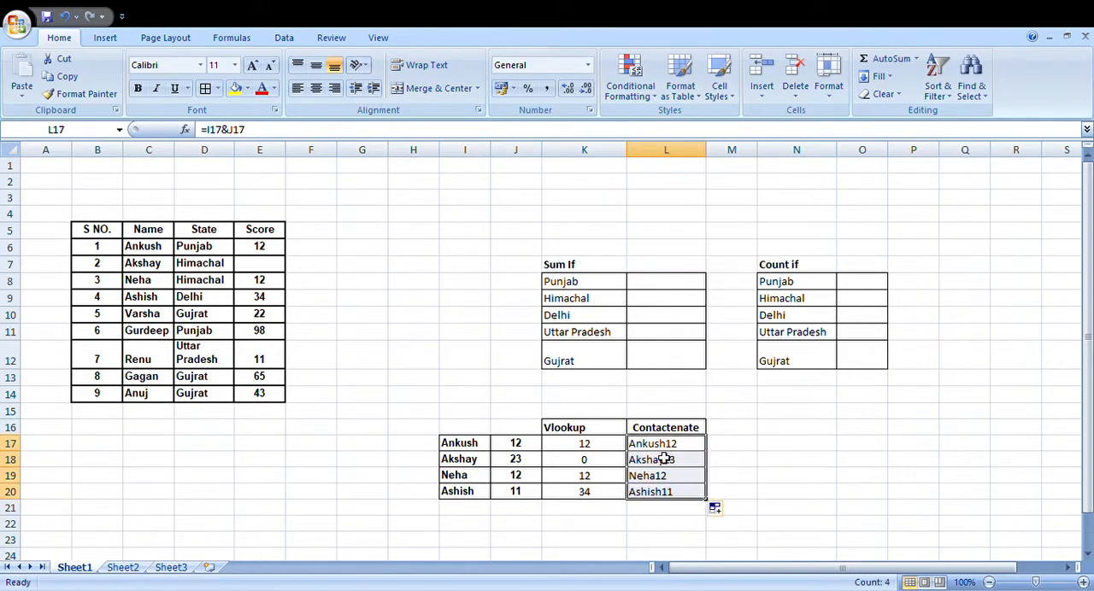
# Step: Clear the joined results without spaces from cells L17:L20
pyautogui.click(697, 477)
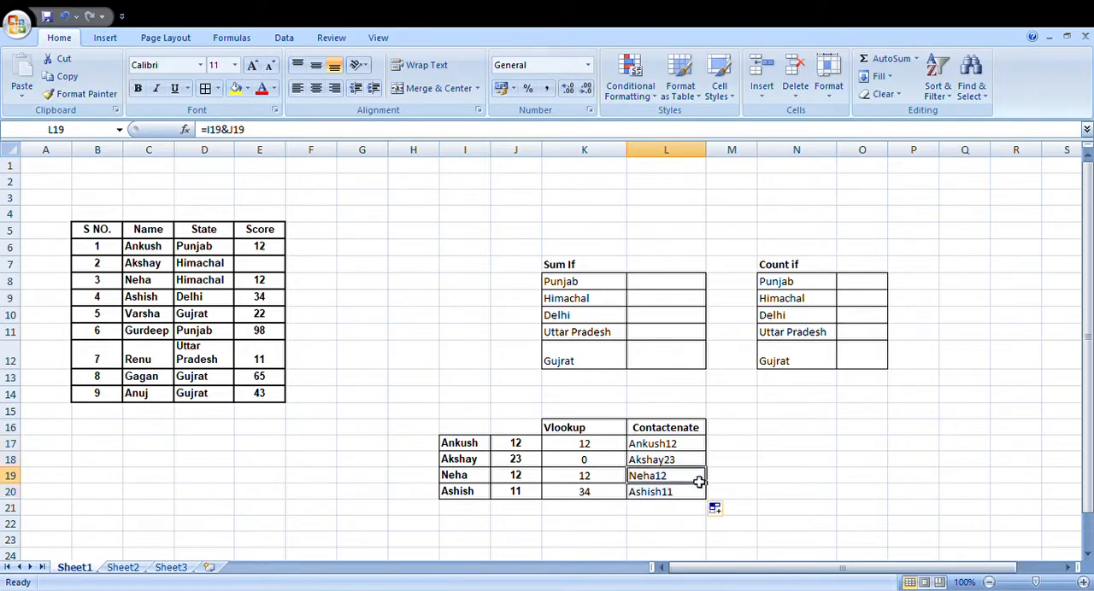
pyautogui.click(659, 448)
pyautogui.moveTo(695, 447); pyautogui.dragTo(691, 492)
pyautogui.press('Delete')
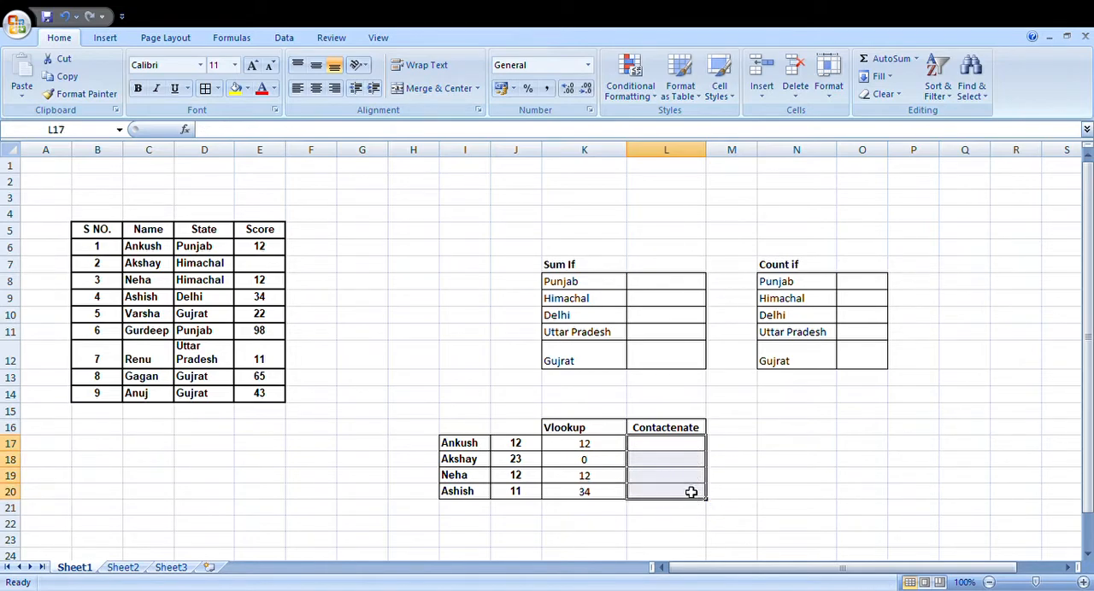
# Step: Join name and number with a space between them using =I17&" "&J17 in L17, and fill it down to L20
pyautogui.click(653, 445)
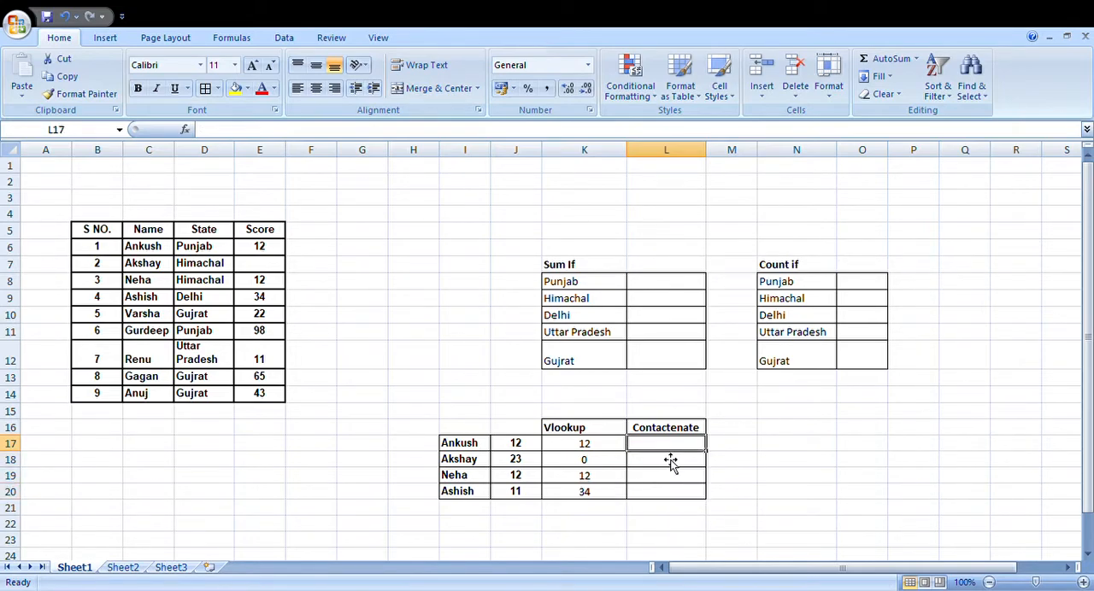
pyautogui.write('=')
pyautogui.click(481, 444)
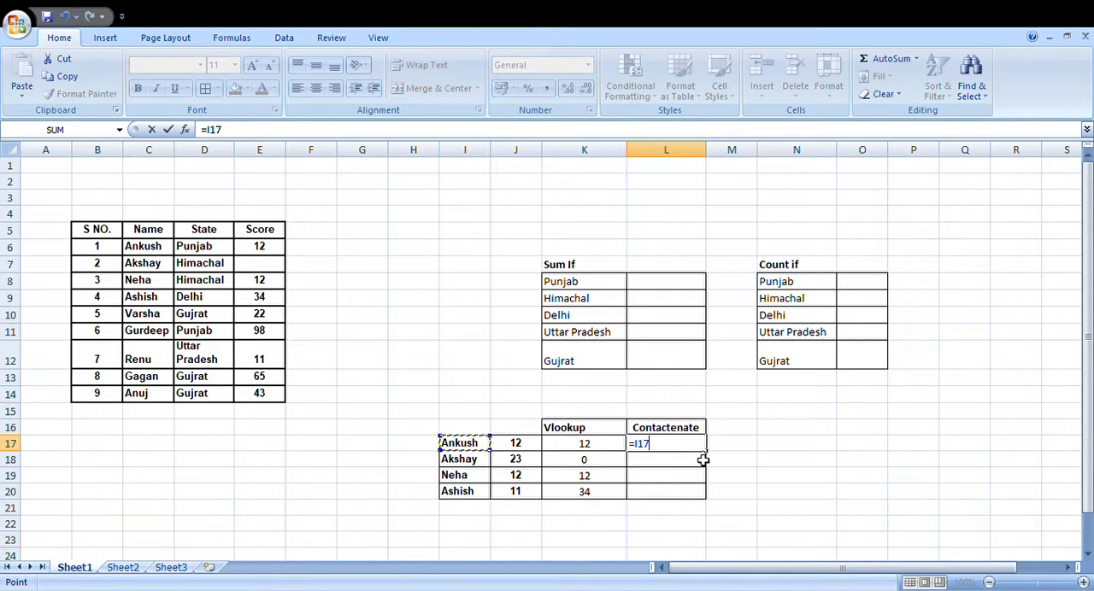
pyautogui.write('&" "&')
pyautogui.click(518, 446)
pyautogui.press('Return')
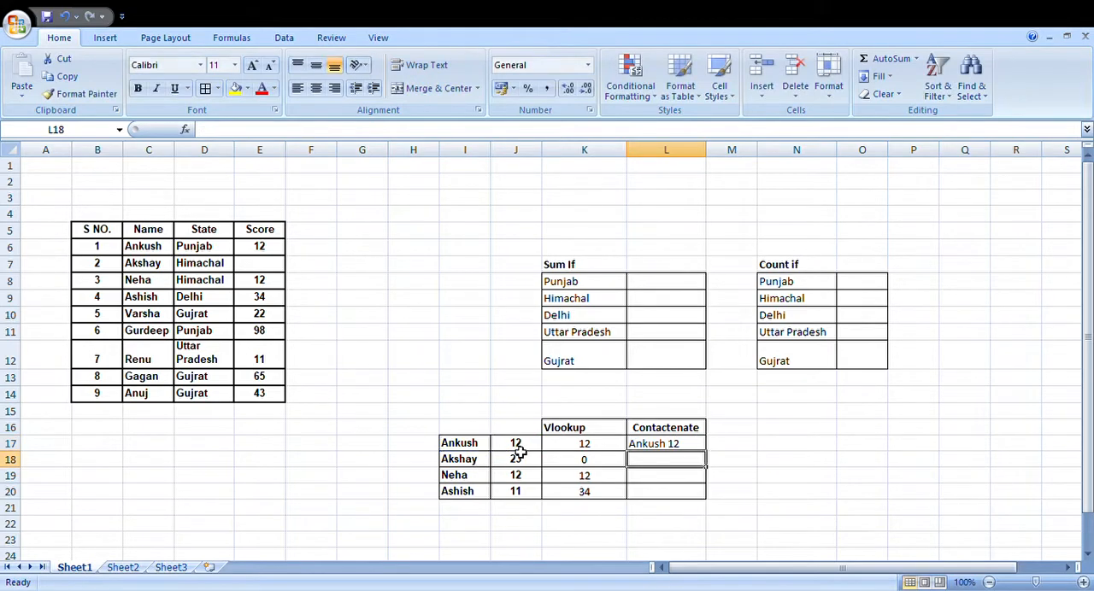
pyautogui.click(656, 448)
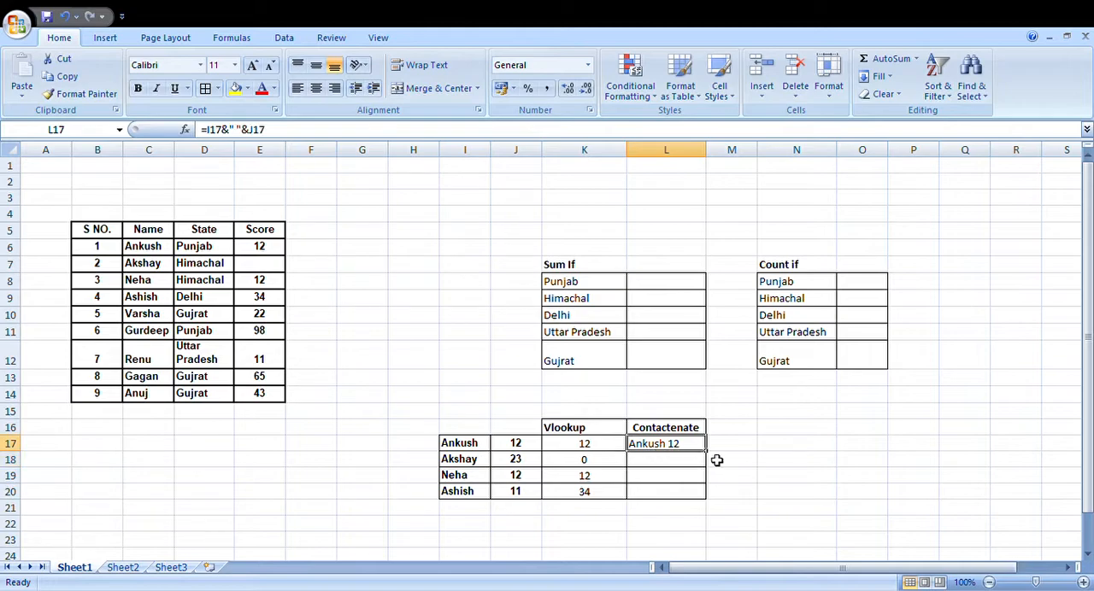
pyautogui.moveTo(710, 463); pyautogui.dragTo(710, 504)
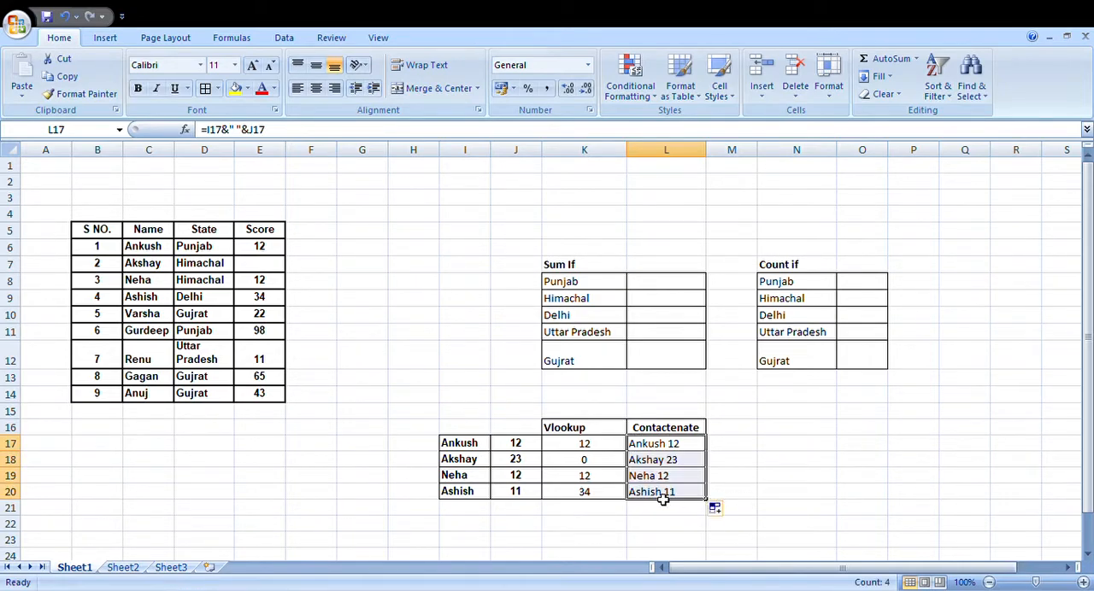
# Step: Clear the space-separated results from cells L17:L20
pyautogui.click(748, 480)
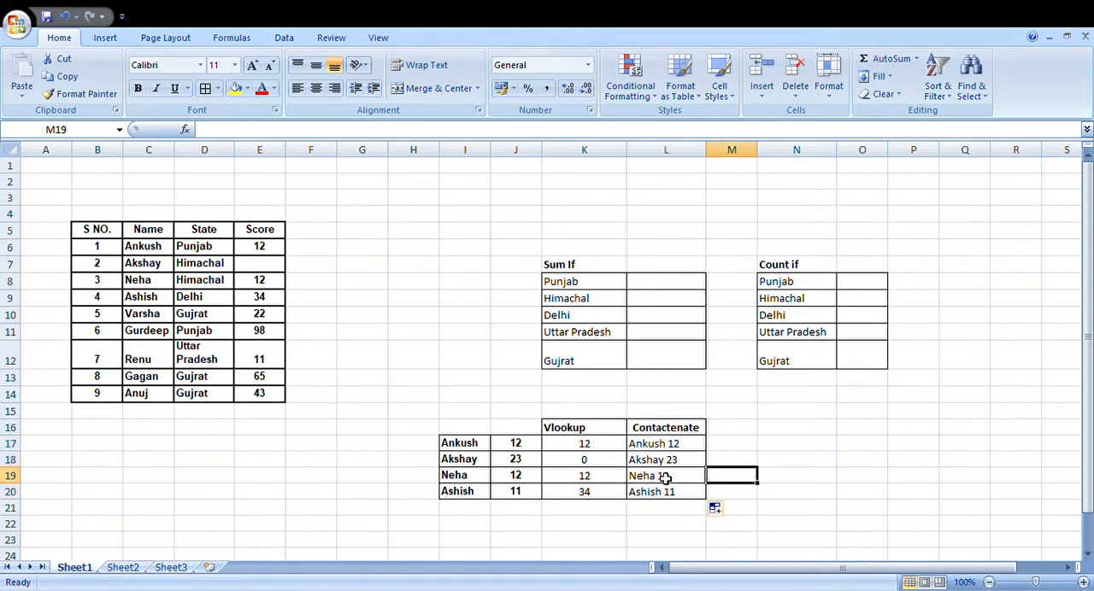
pyautogui.click(674, 446)
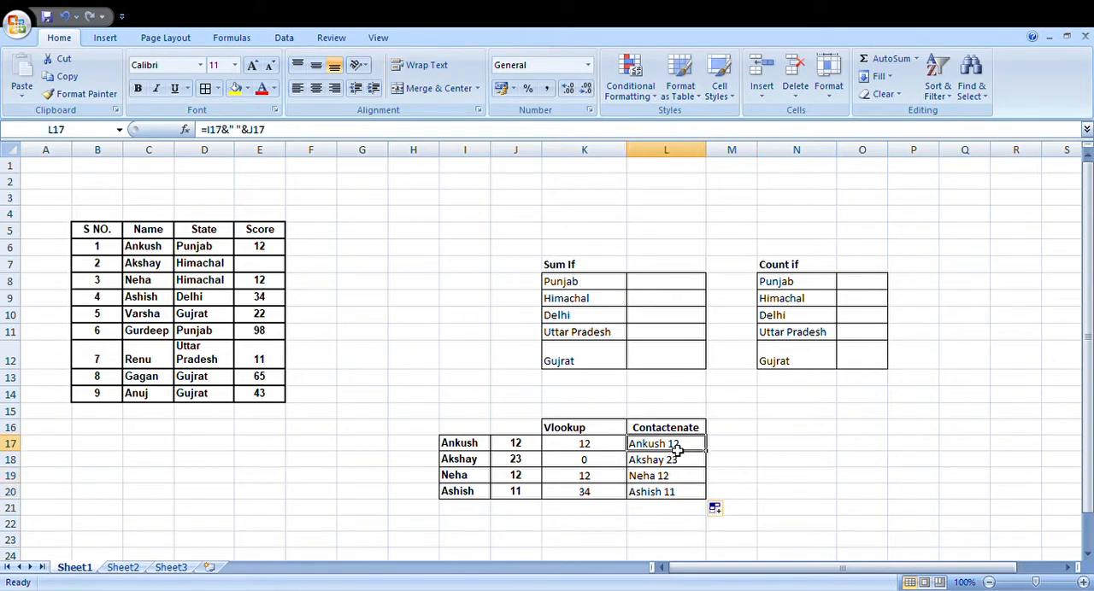
pyautogui.click(723, 459)
pyautogui.moveTo(693, 444); pyautogui.dragTo(687, 492)
pyautogui.press('Delete')
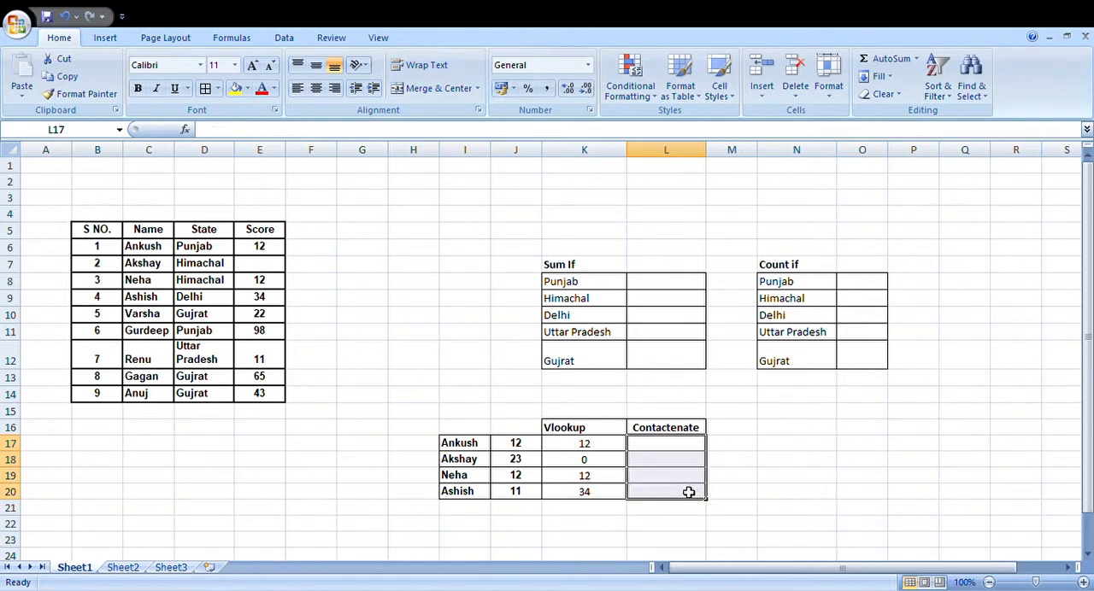
# Step: Join name and number with a space using =CONCATENATE(I17," ",J17) in L17, and fill it down to L20
pyautogui.click(689, 446)
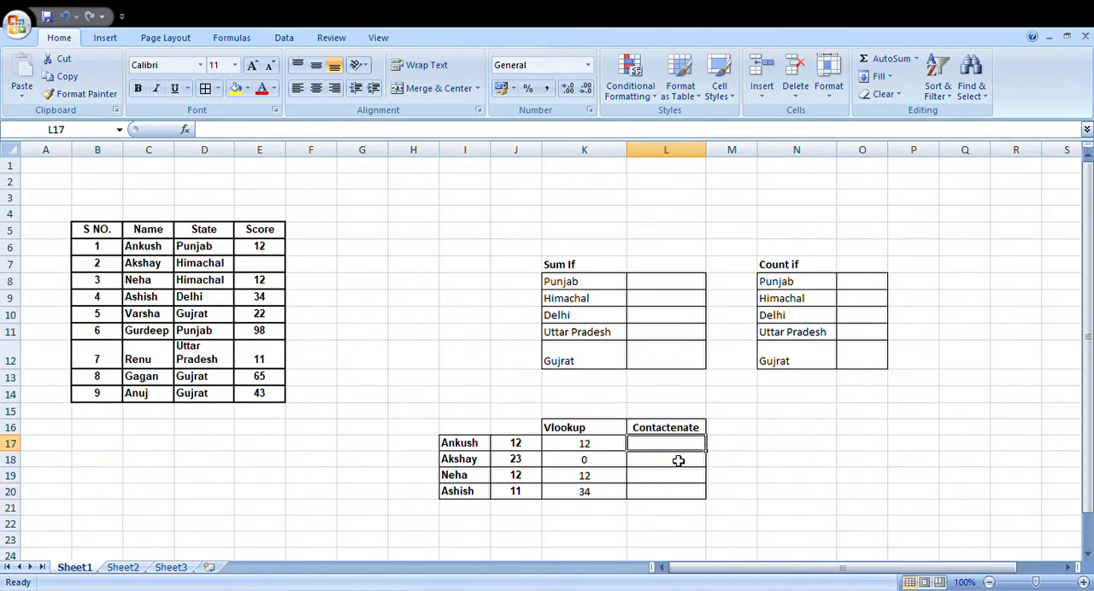
pyautogui.write('=c')
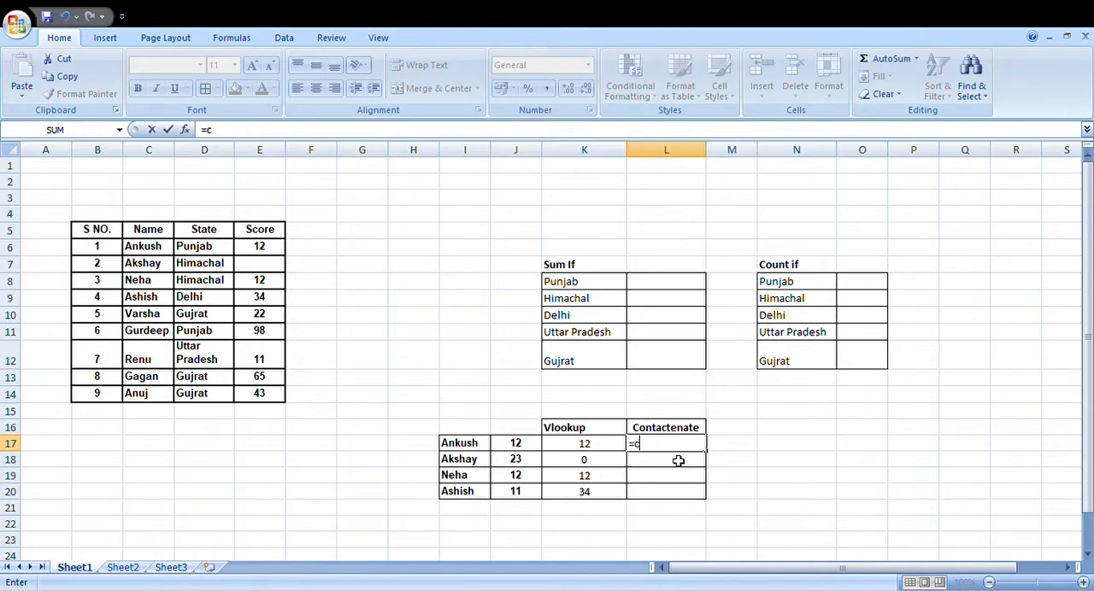
pyautogui.write('oncatenate')
pyautogui.press('Tab')
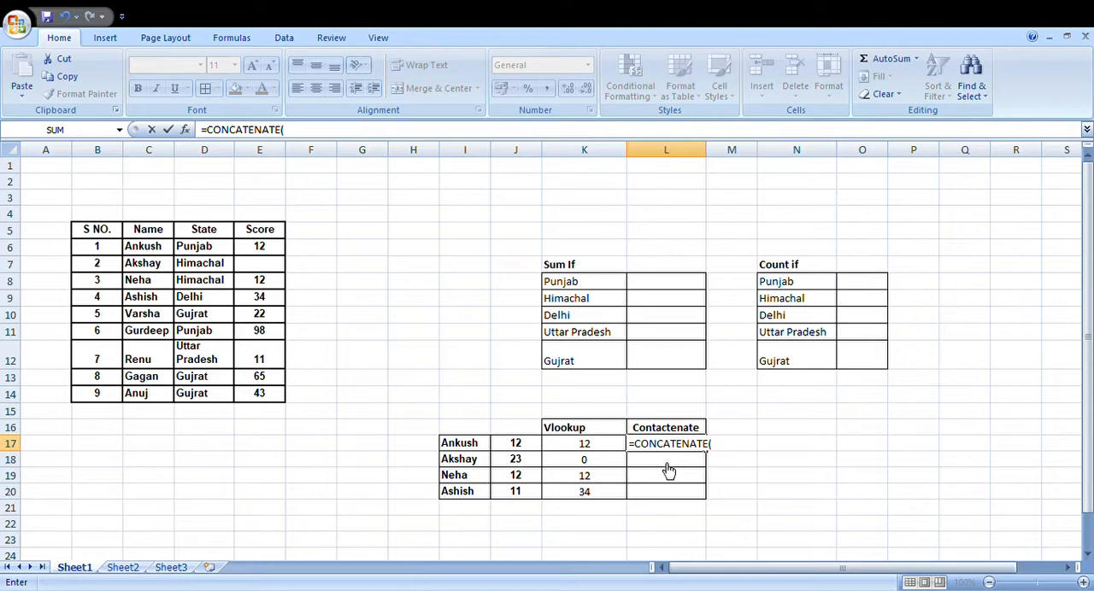
pyautogui.click(480, 447)
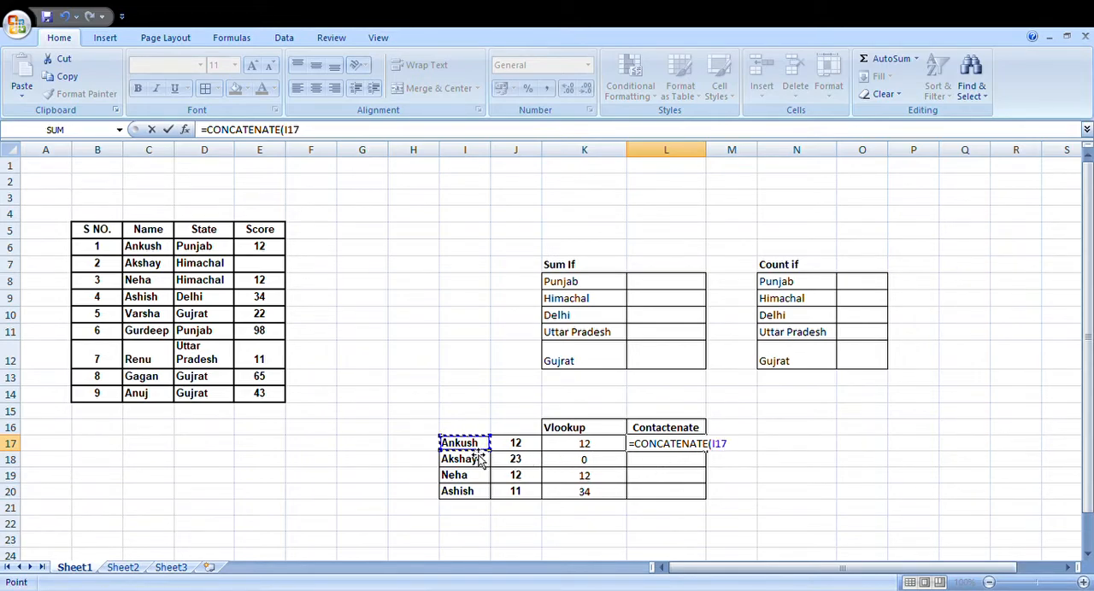
pyautogui.write('," ",')
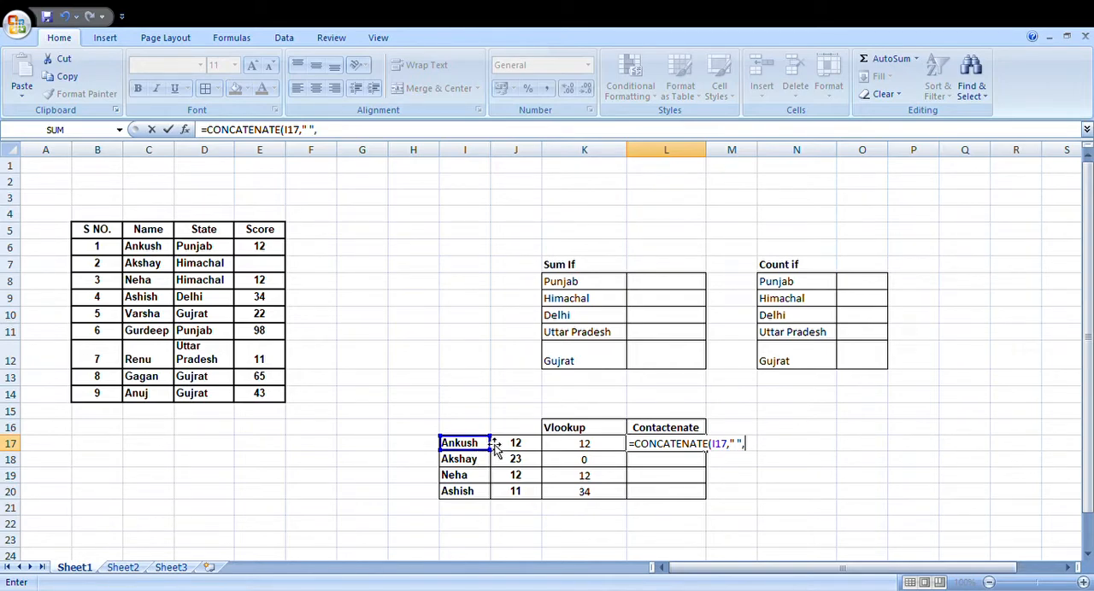
pyautogui.click(516, 444)
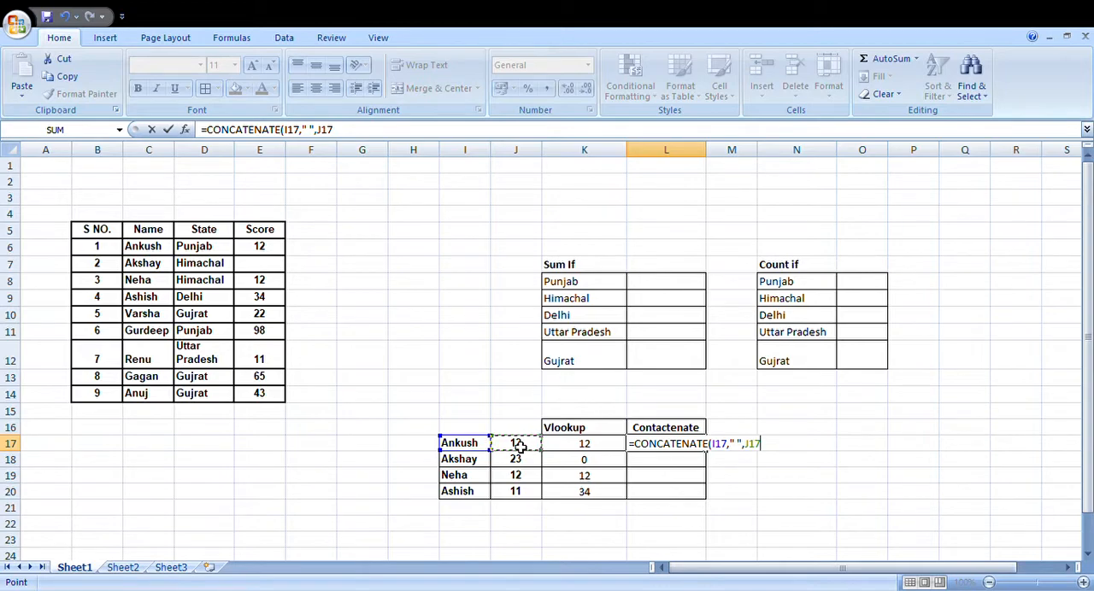
pyautogui.write(')')
pyautogui.press('Return')
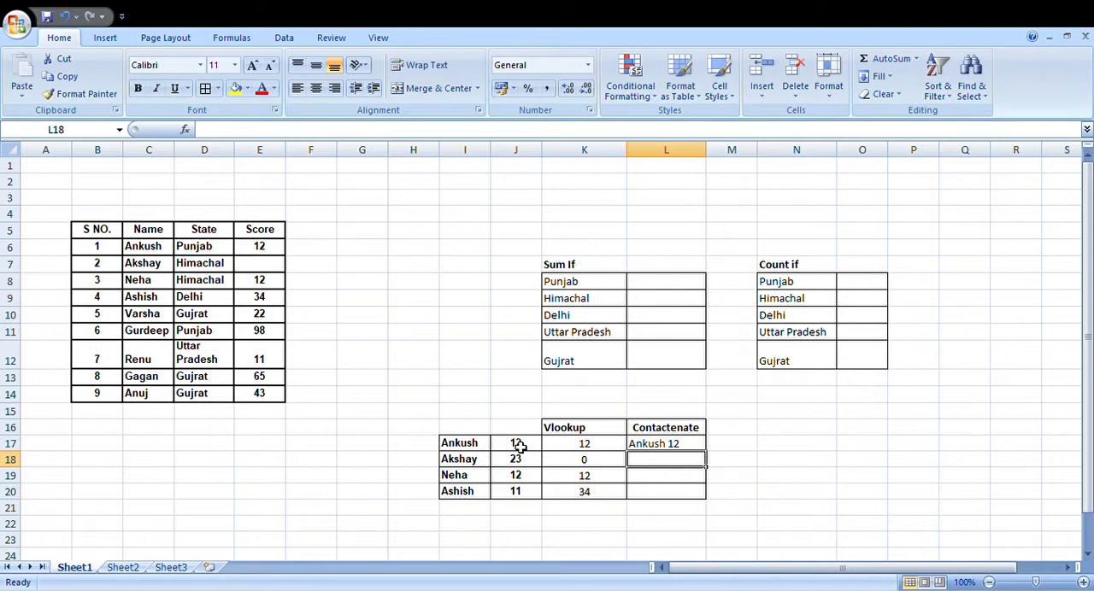
pyautogui.click(666, 447)
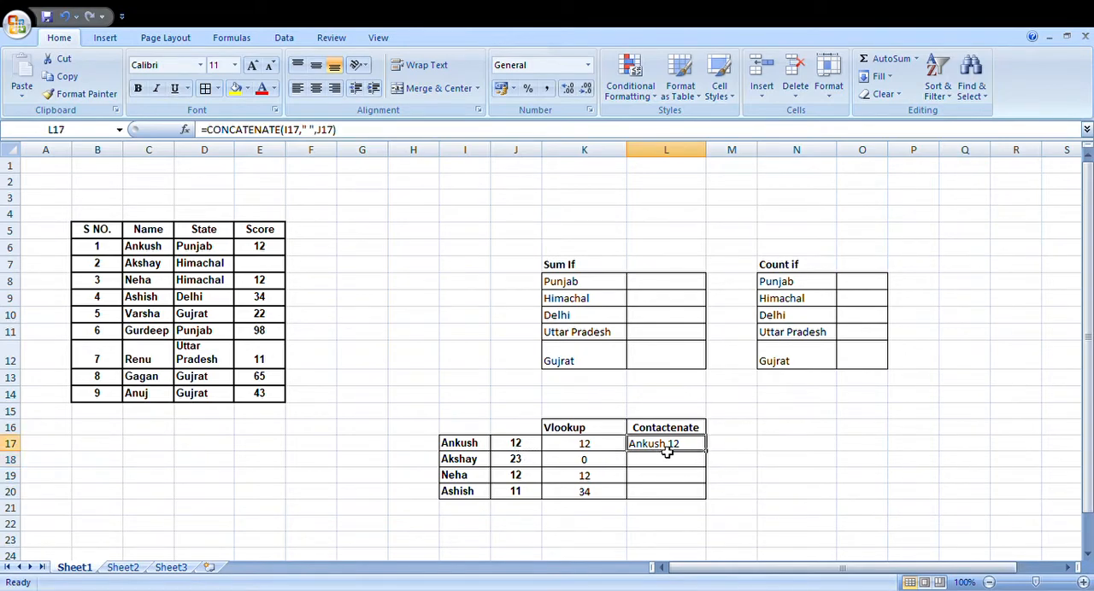
pyautogui.moveTo(707, 452); pyautogui.dragTo(706, 500)
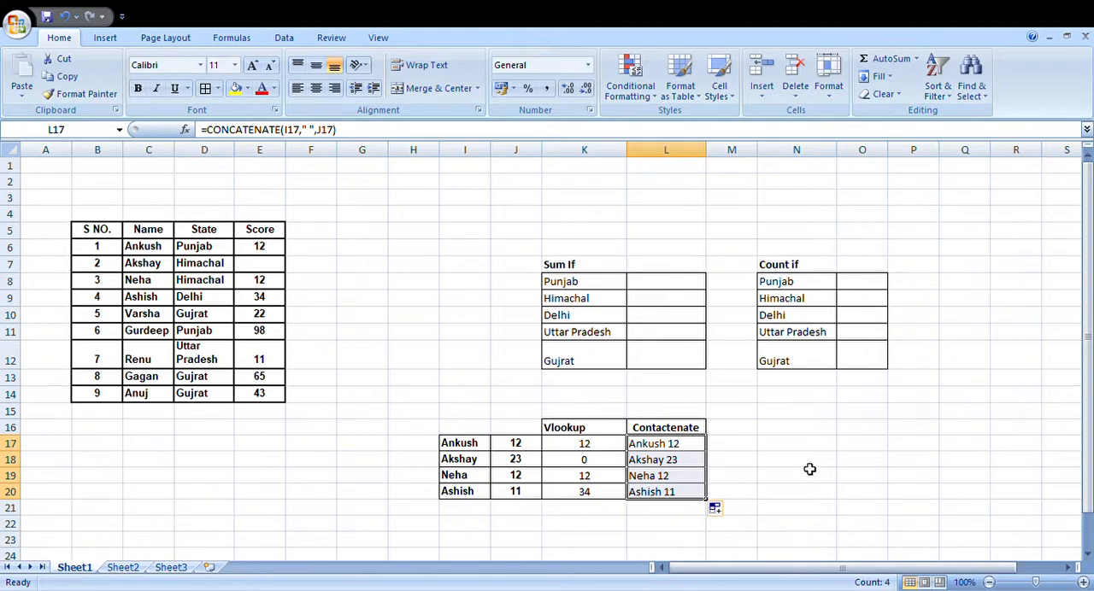
# Step: Count the Punjab entries in the State column by entering =COUNTIF(D6:D14,N8) in O8
pyautogui.click(805, 285)
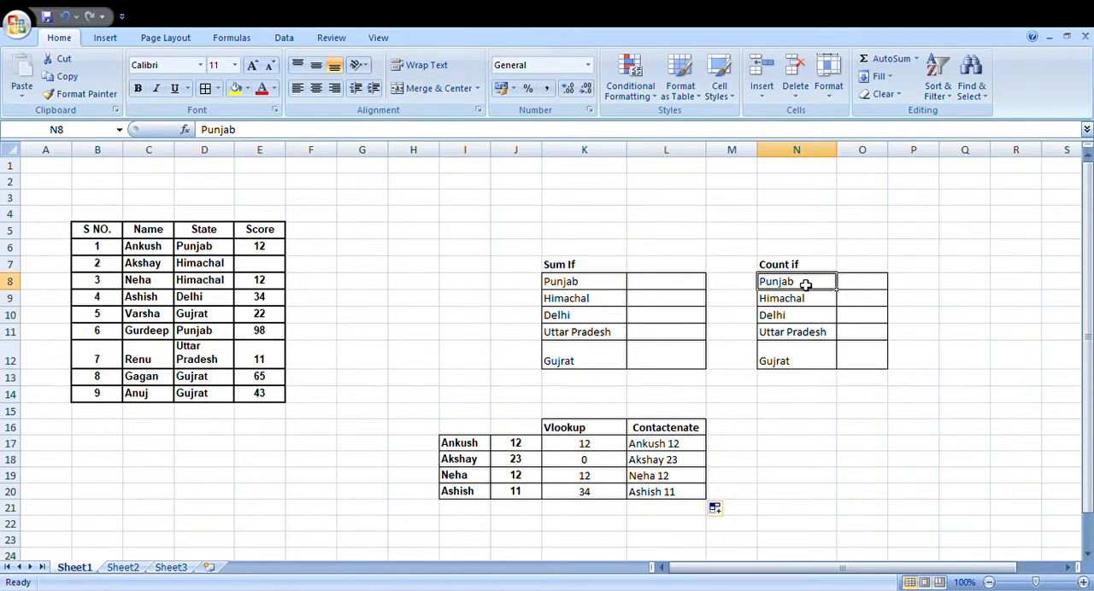
pyautogui.click(858, 284)
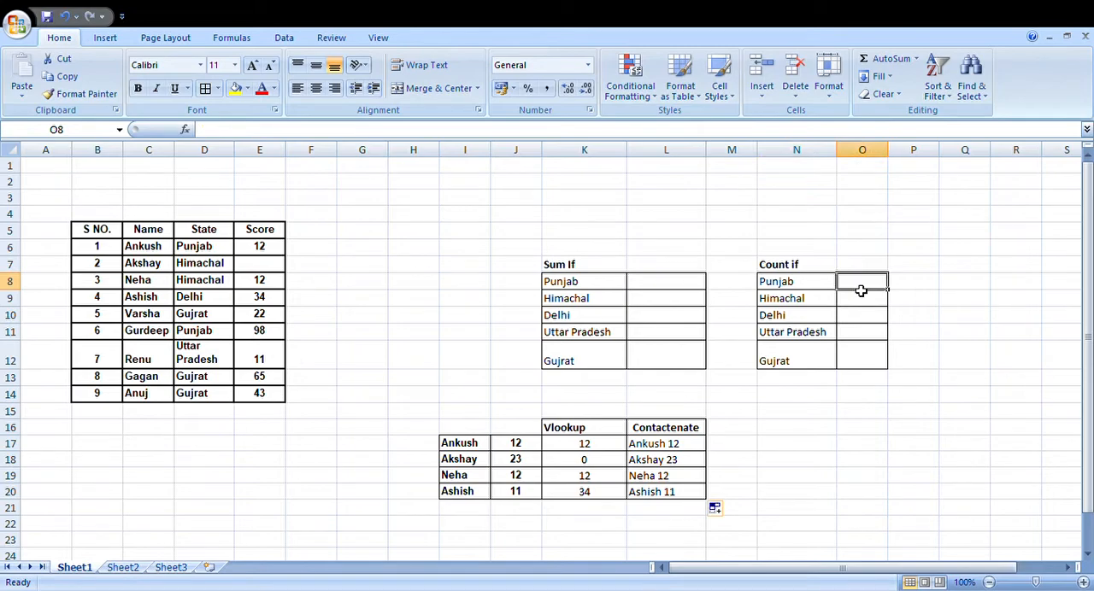
pyautogui.write('=countif')
pyautogui.press('Tab')
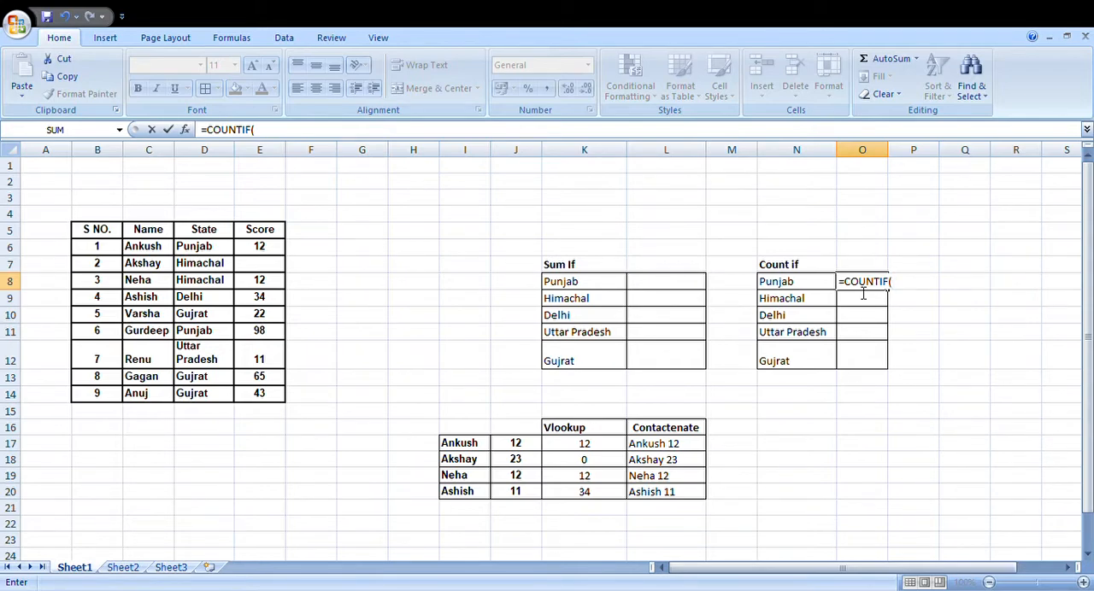
pyautogui.moveTo(229, 247); pyautogui.dragTo(218, 393)
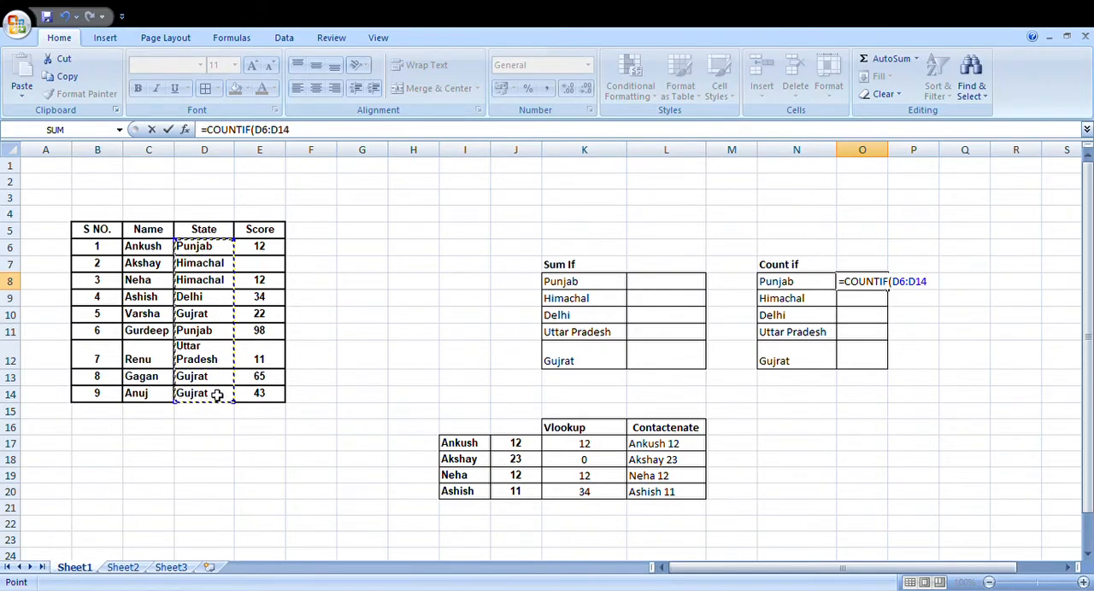
pyautogui.write(',')
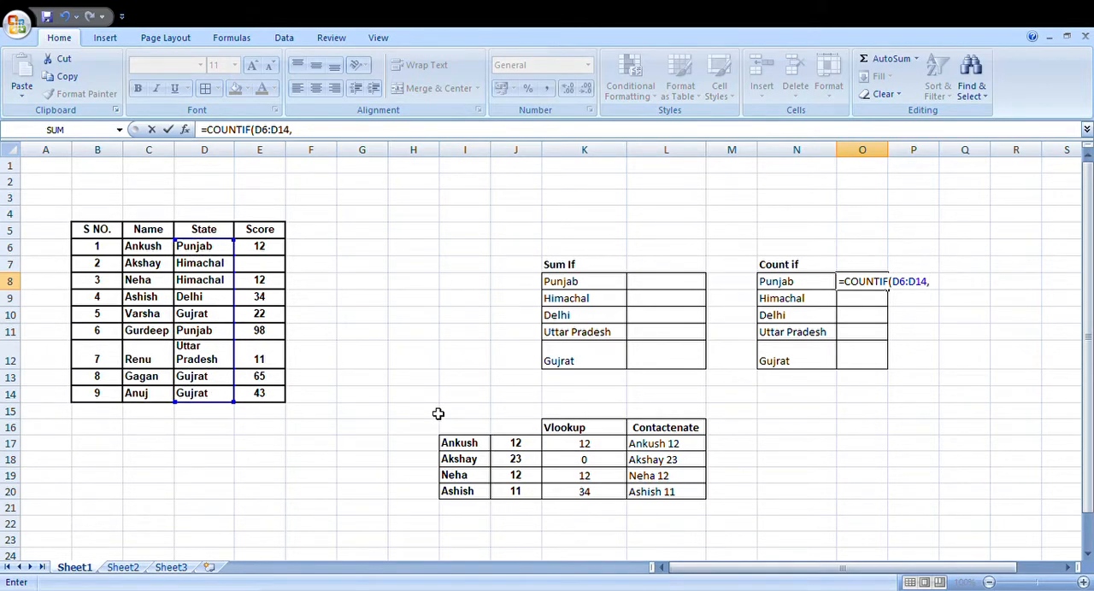
pyautogui.click(793, 283)
pyautogui.write(')')
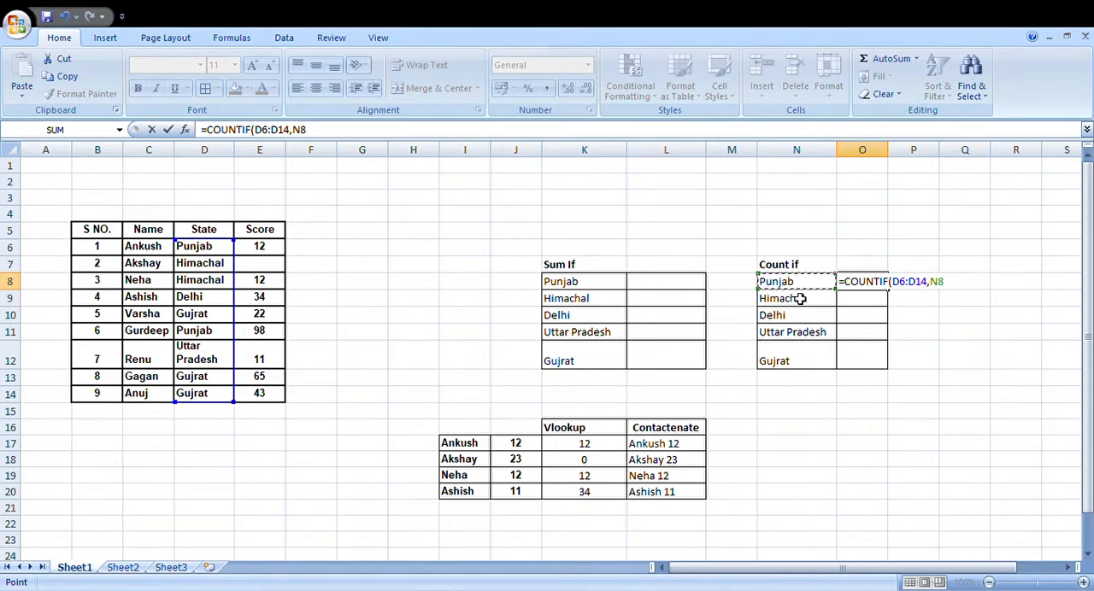
pyautogui.press('Return')
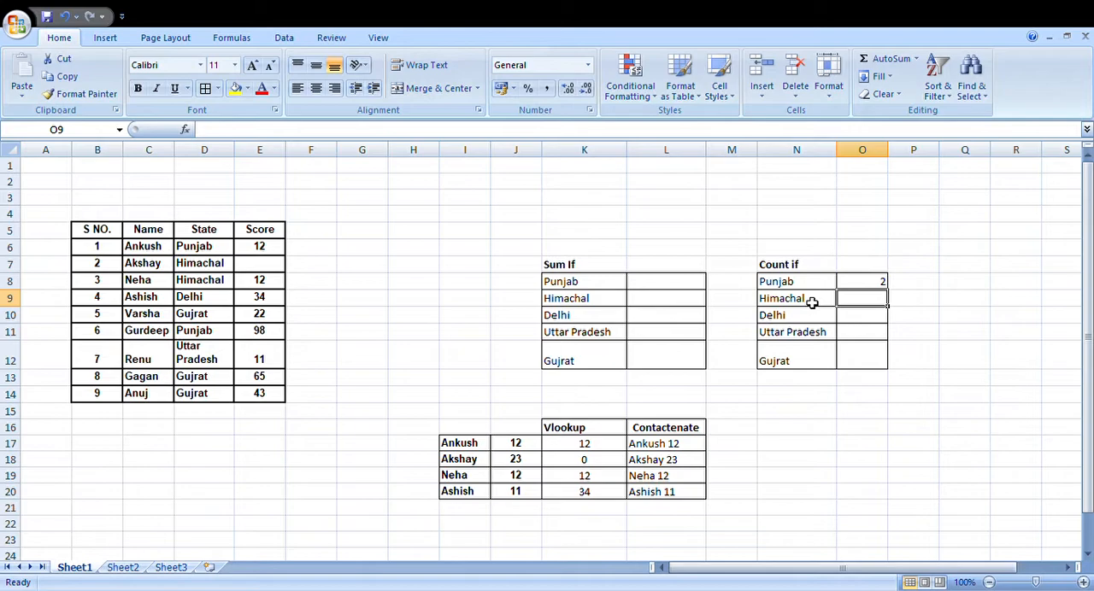
# Step: Fill the COUNTIF formula from O8 down to O12 and check the state counts against the State column
pyautogui.click(214, 249)
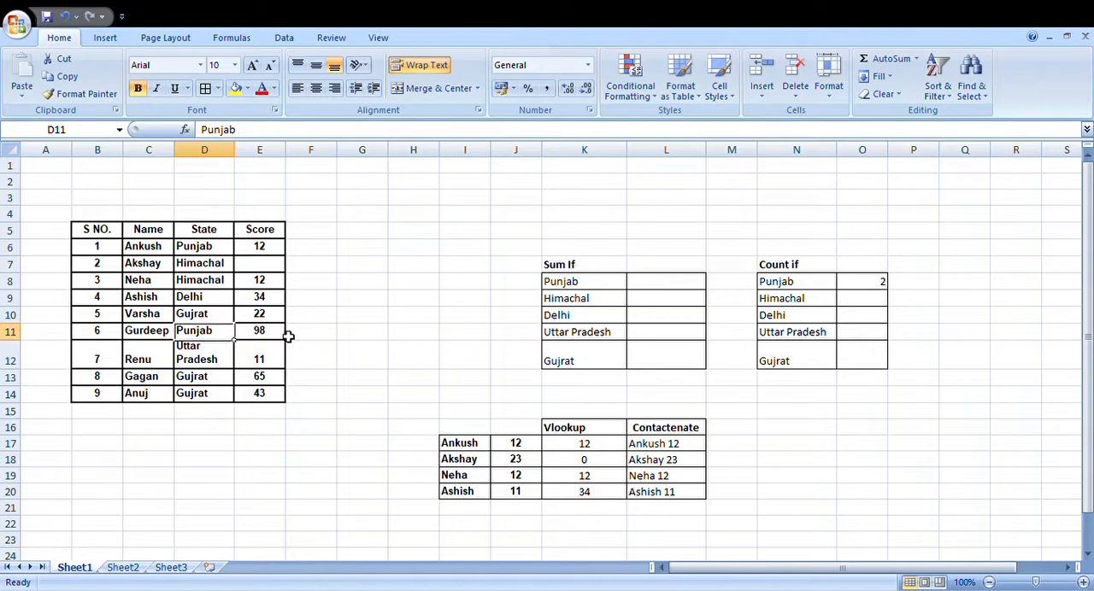
pyautogui.click(883, 286)
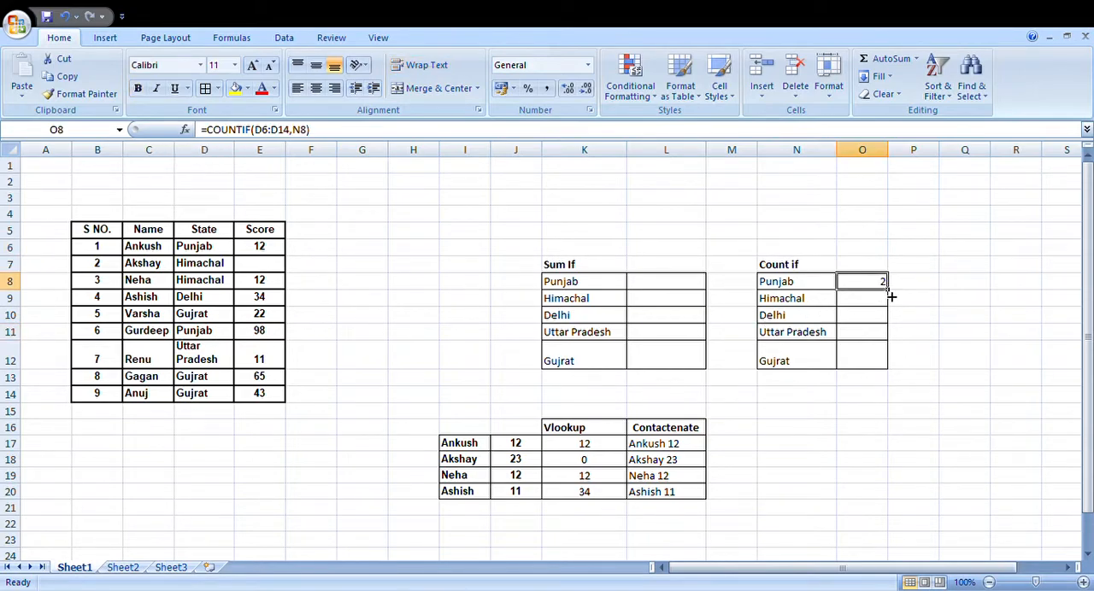
pyautogui.moveTo(889, 295); pyautogui.dragTo(889, 367)
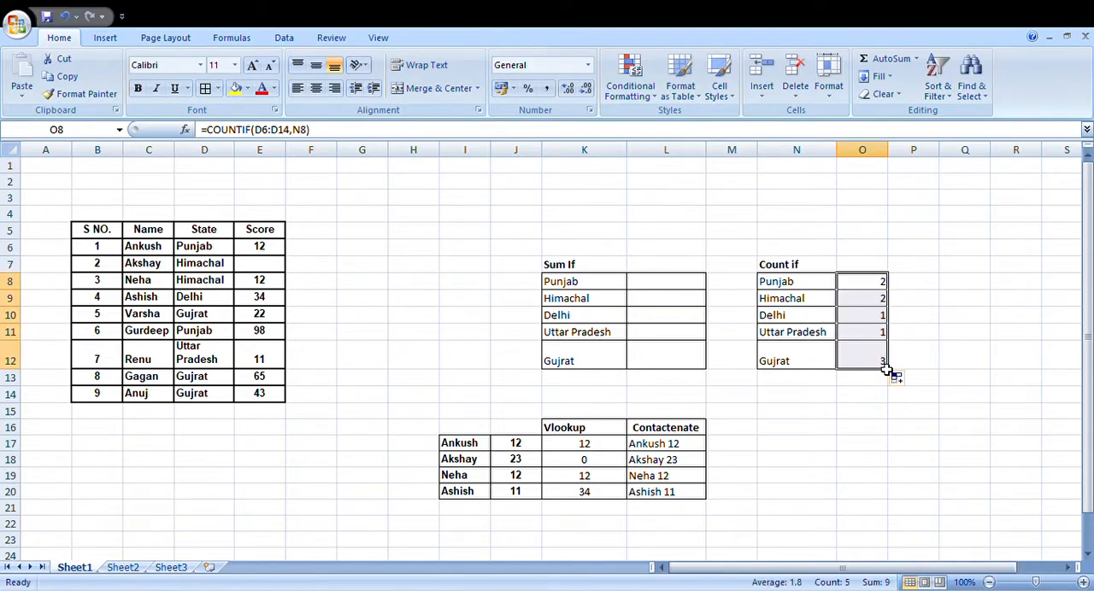
pyautogui.click(796, 301)
pyautogui.click(791, 317)
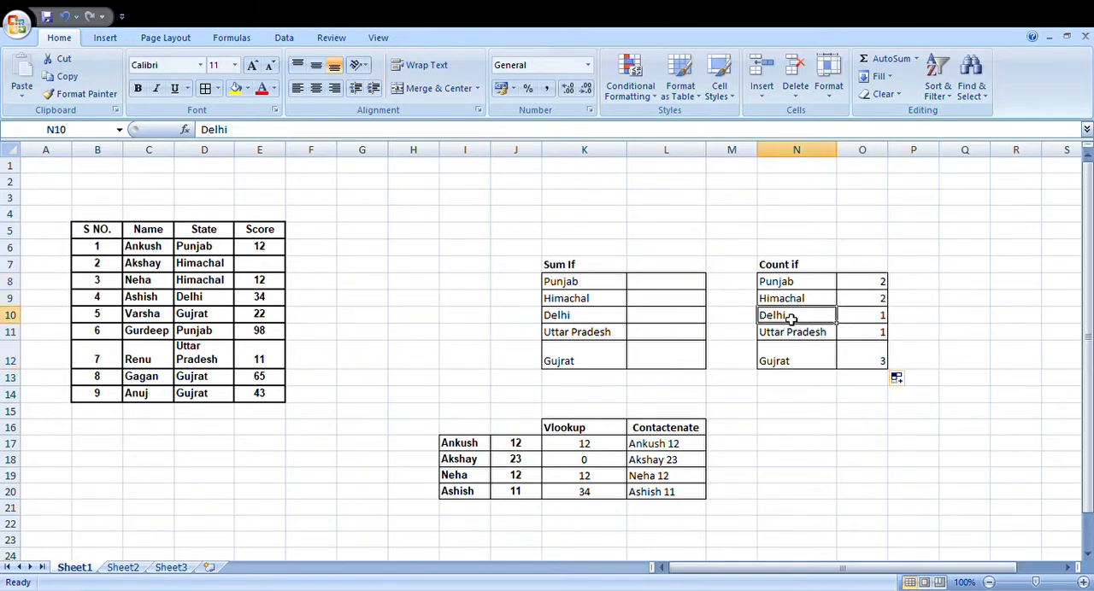
pyautogui.click(795, 336)
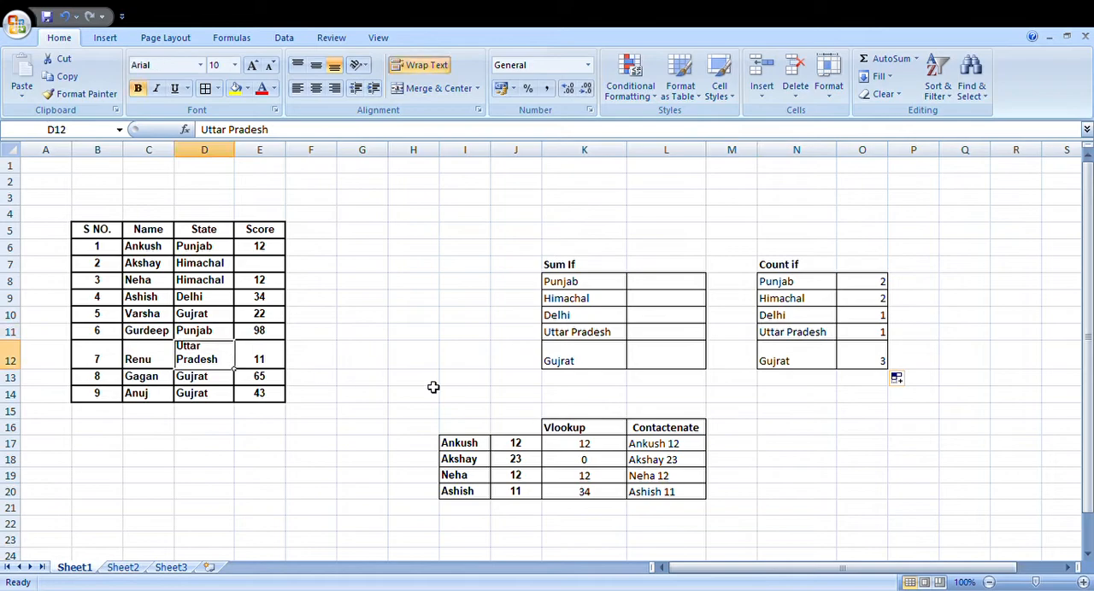
pyautogui.click(867, 362)
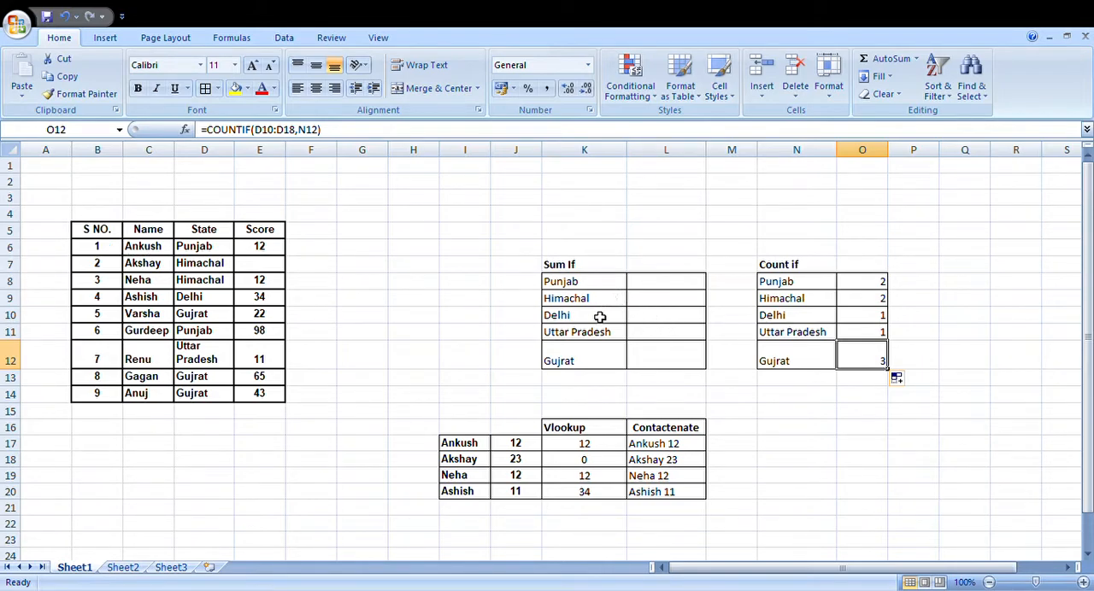
# Step: Sum the Punjab scores by entering =SUMIF(D5:D14,K8,E5:E14) in L8
pyautogui.click(653, 288)
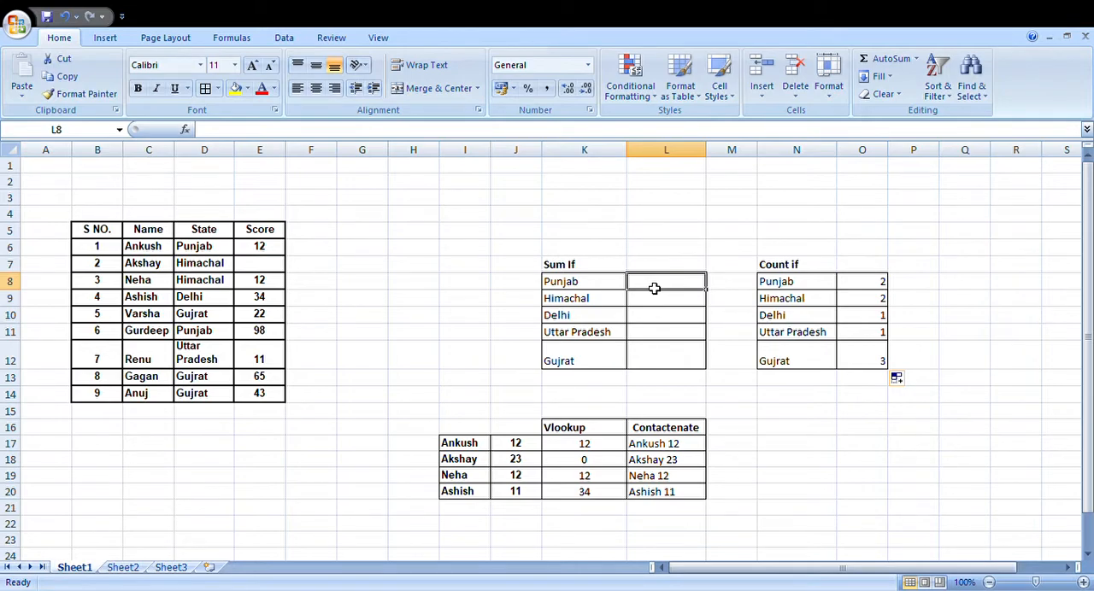
pyautogui.write('=sumif')
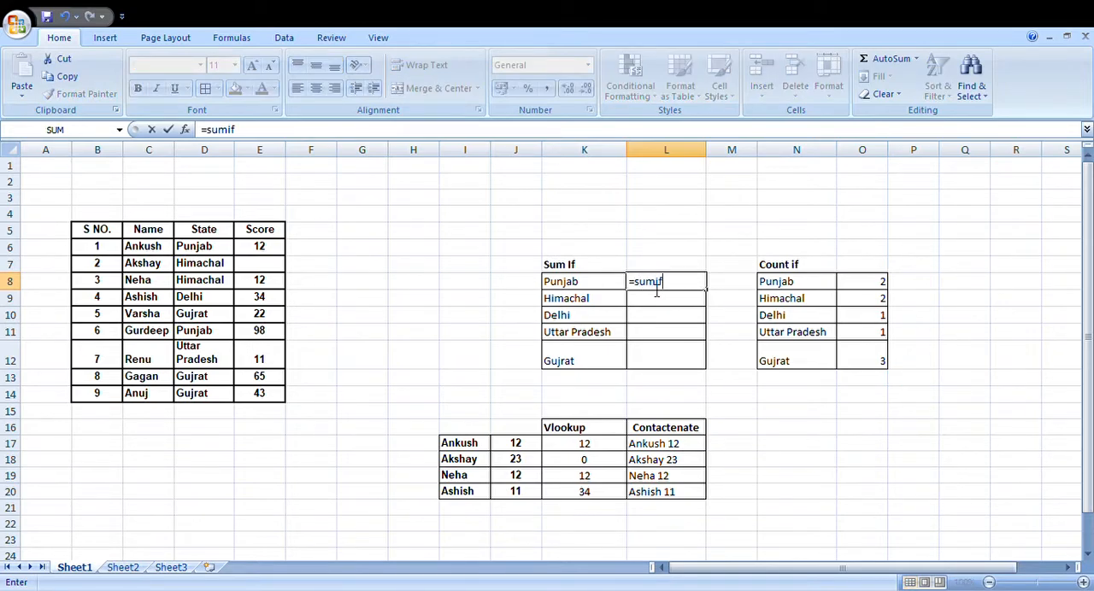
pyautogui.press('Tab')
pyautogui.moveTo(223, 232); pyautogui.dragTo(223, 400)
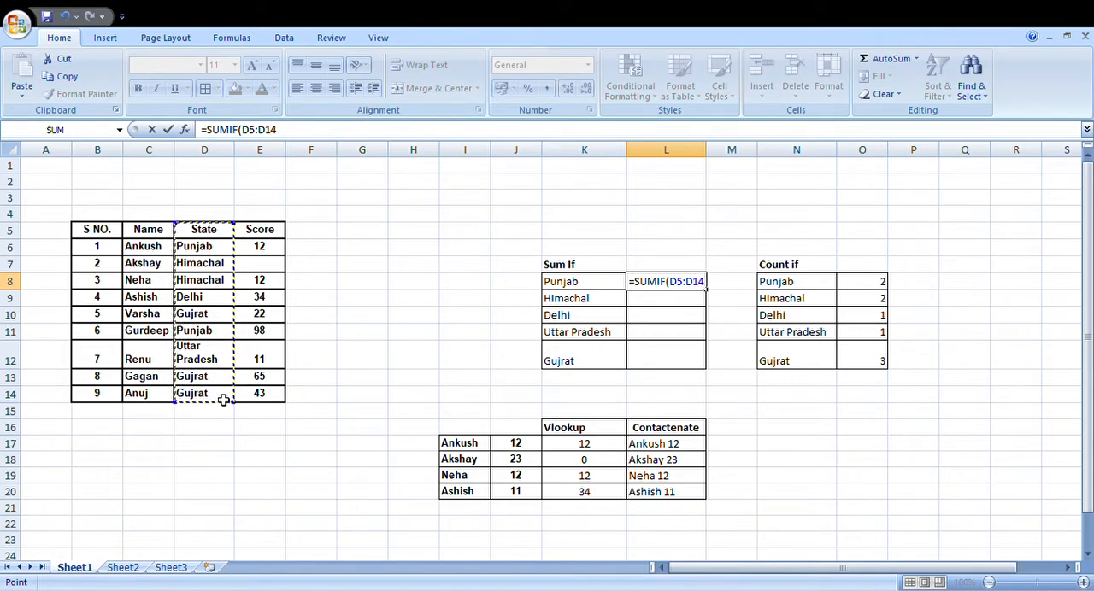
pyautogui.write(',')
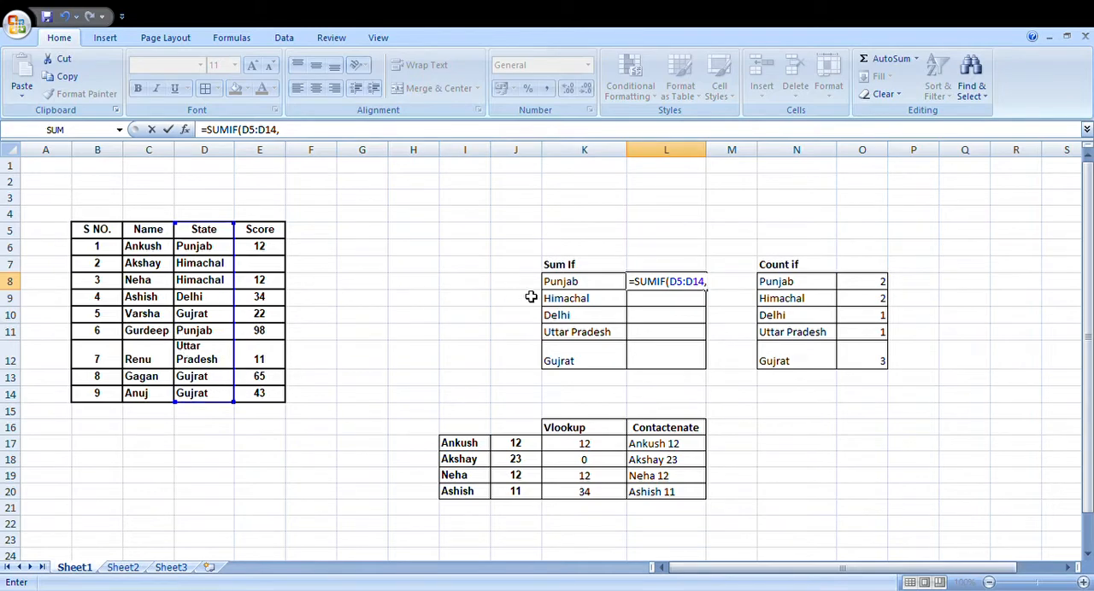
pyautogui.click(560, 284)
pyautogui.write(',')
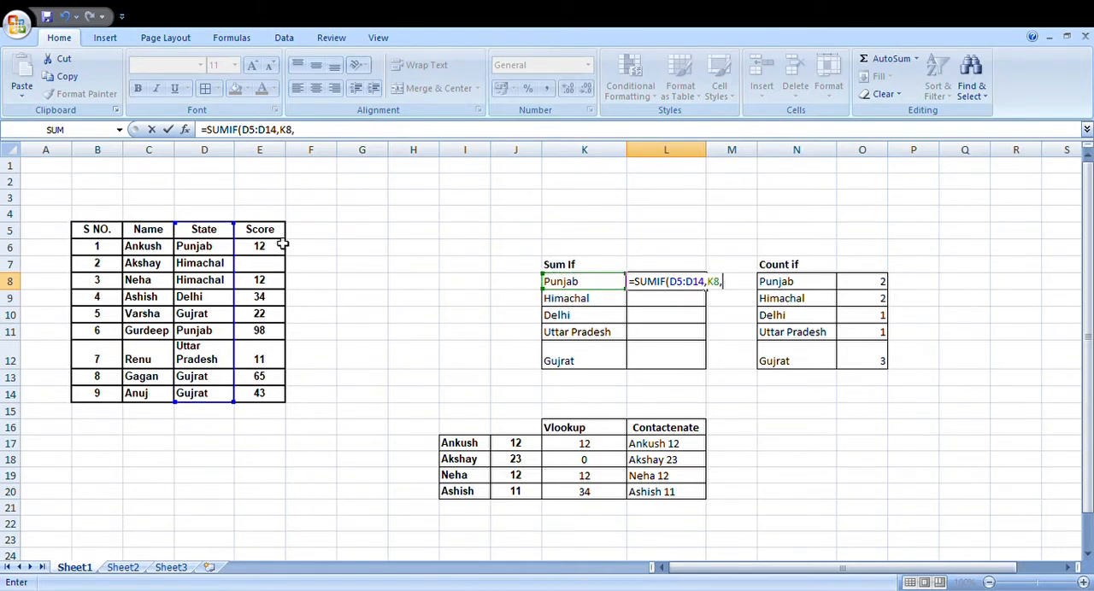
pyautogui.moveTo(281, 235); pyautogui.dragTo(278, 392)
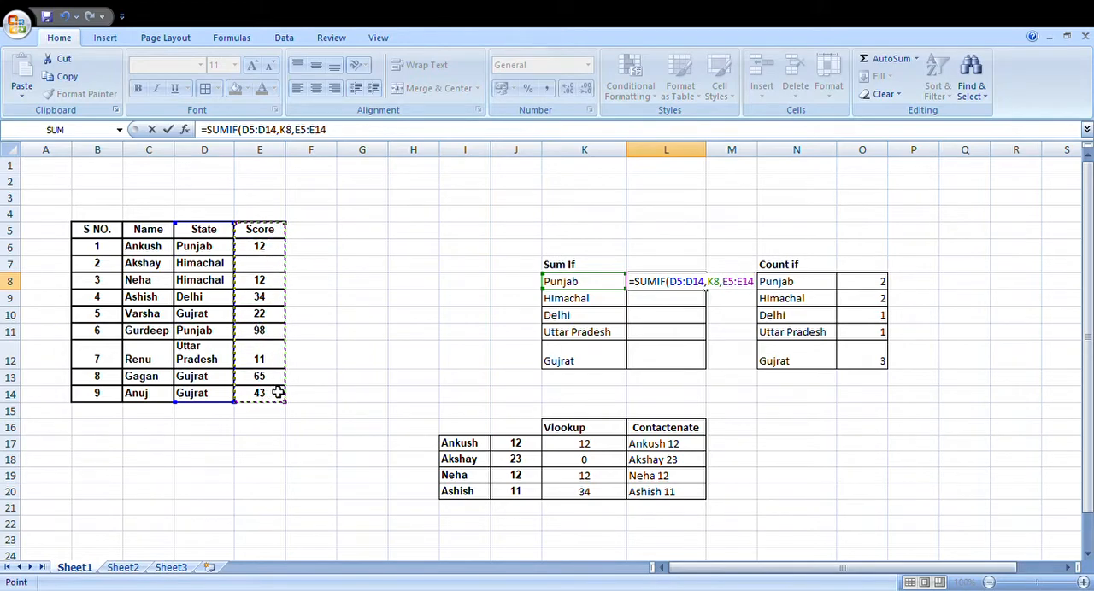
pyautogui.write(')')
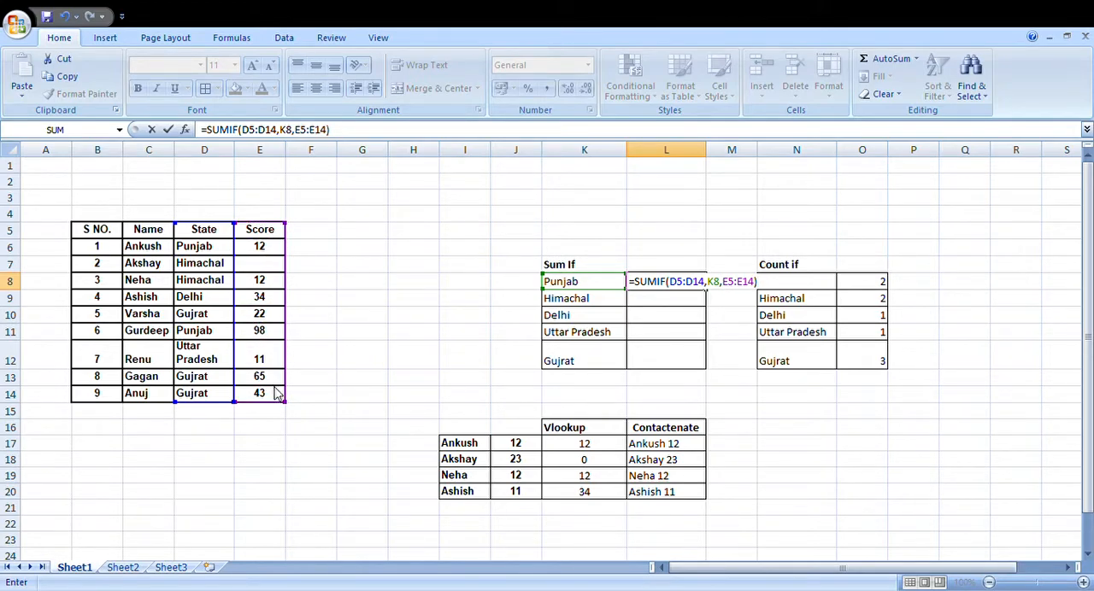
pyautogui.press('Return')
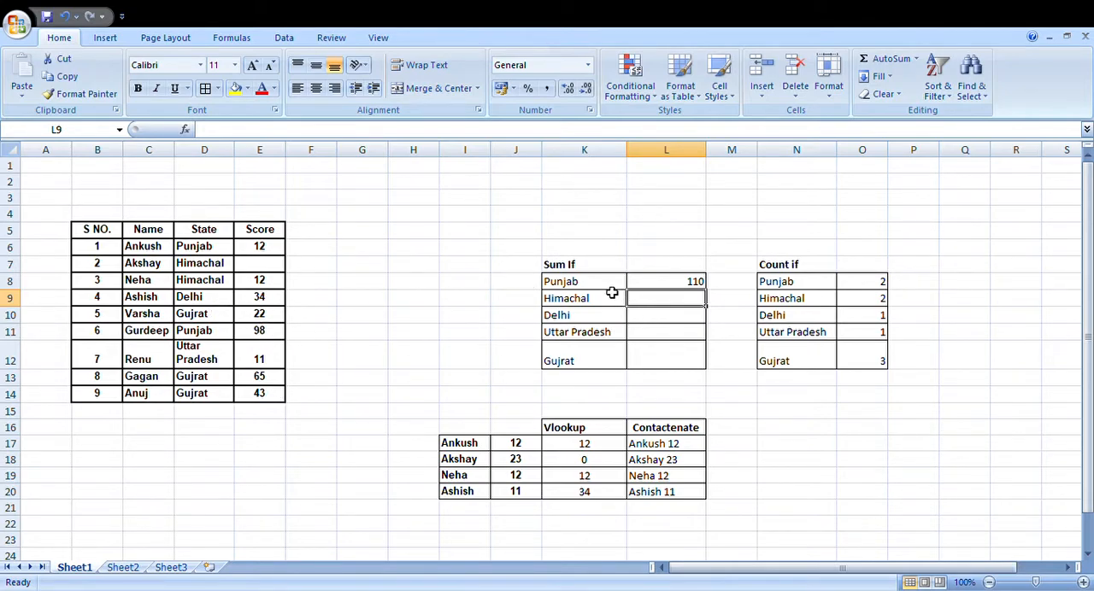
# Step: Fill the SUMIF formula from L8 down to L12 and check the results for Gujrat, Uttar Pradesh and Delhi
pyautogui.click(680, 286)
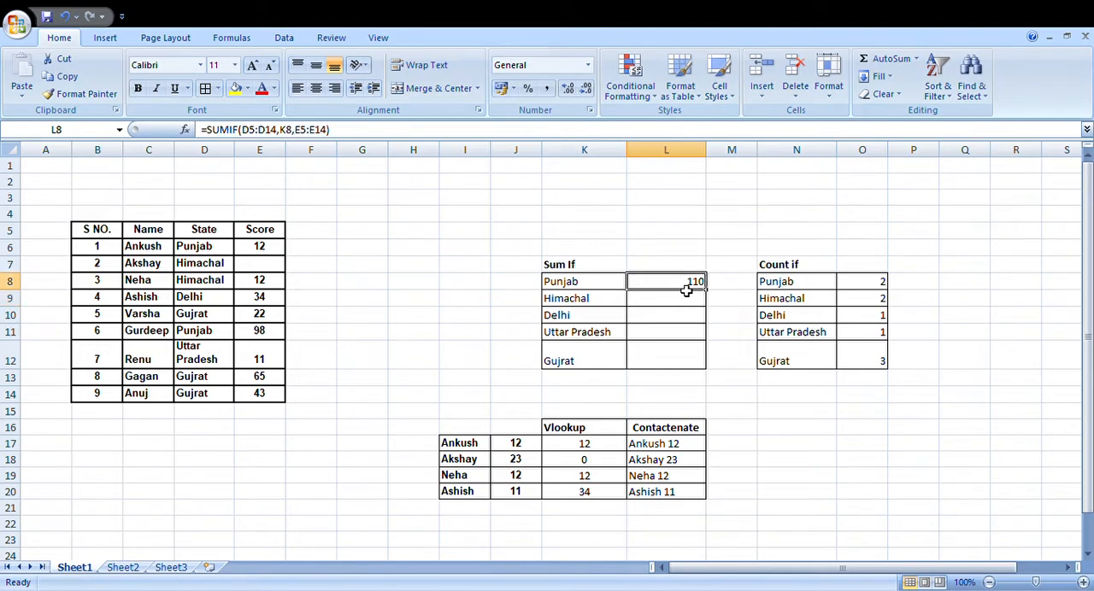
pyautogui.moveTo(709, 293); pyautogui.dragTo(709, 368)
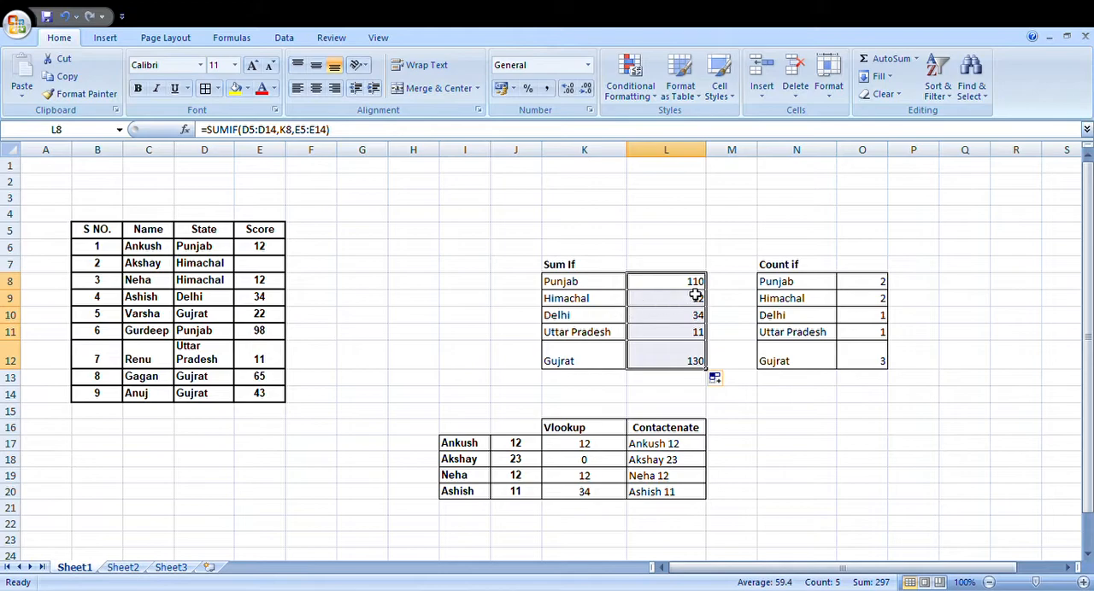
pyautogui.click(675, 363)
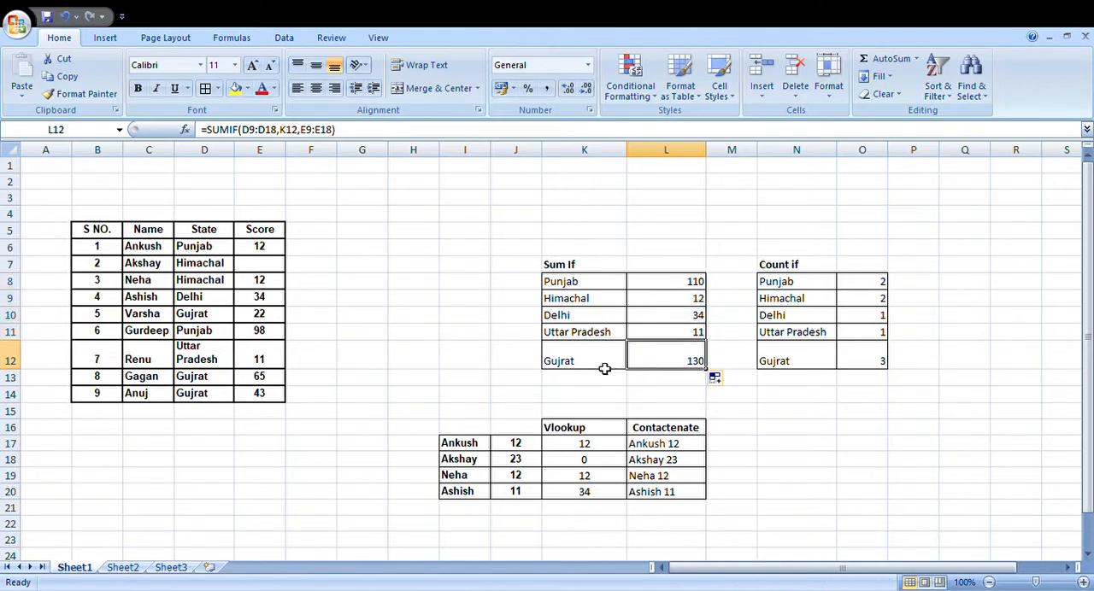
pyautogui.click(603, 368)
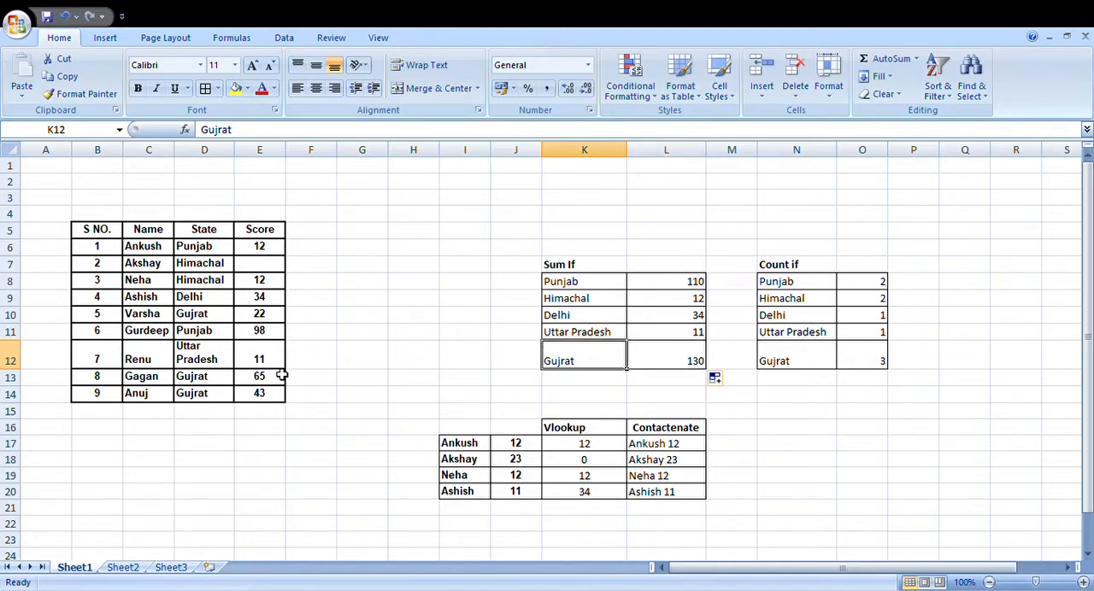
pyautogui.click(699, 359)
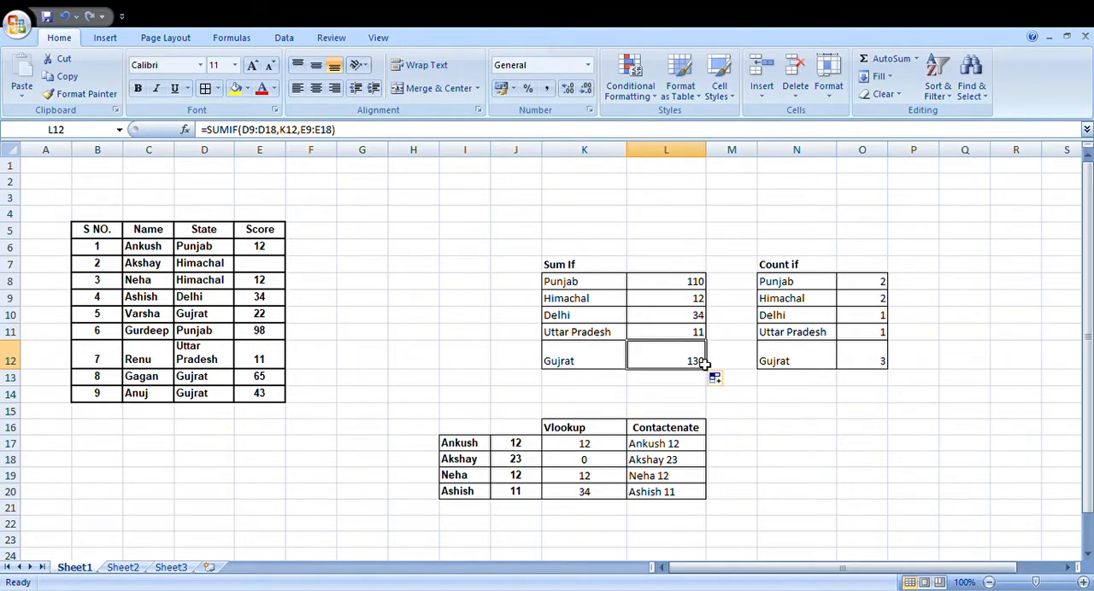
pyautogui.click(695, 317)
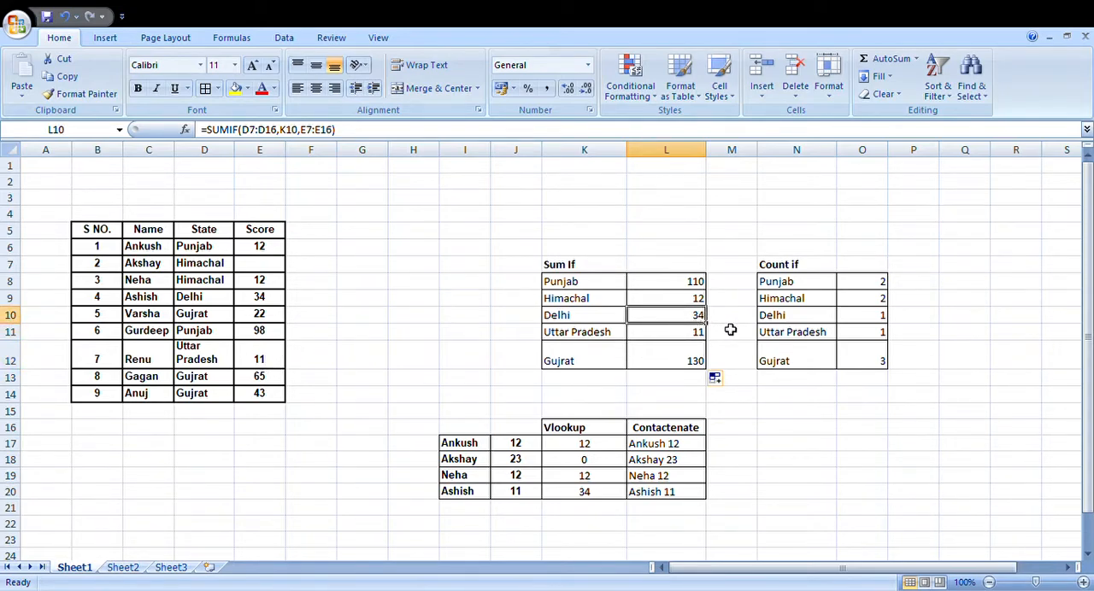